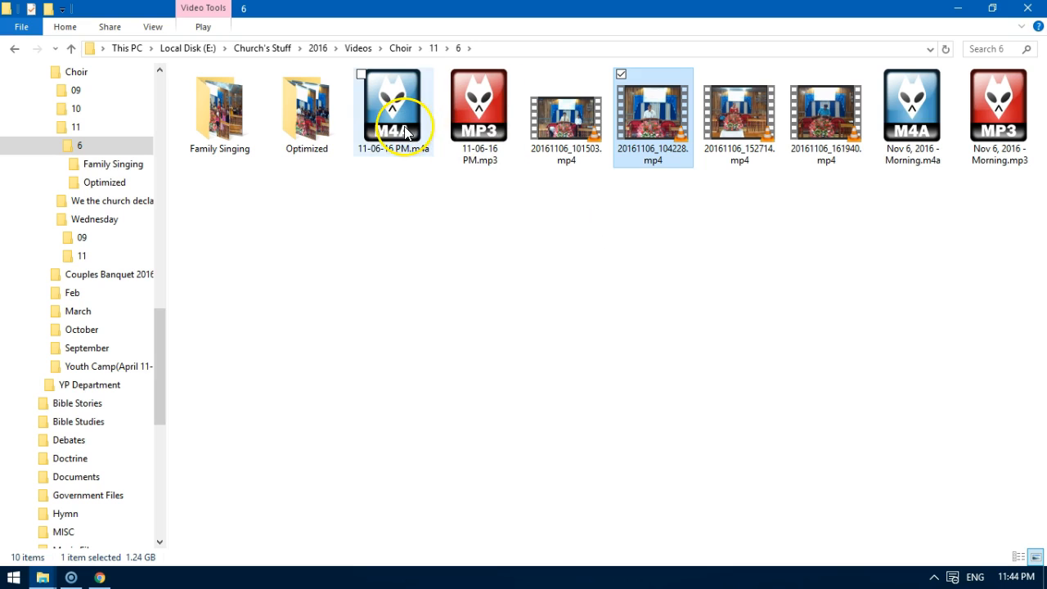
Compare the 11-06-16 PM.m4a and Nov 6, 2016 - Morning audio files with the 20161106_104228.mp4 video in the folder.
left_click(394, 141)
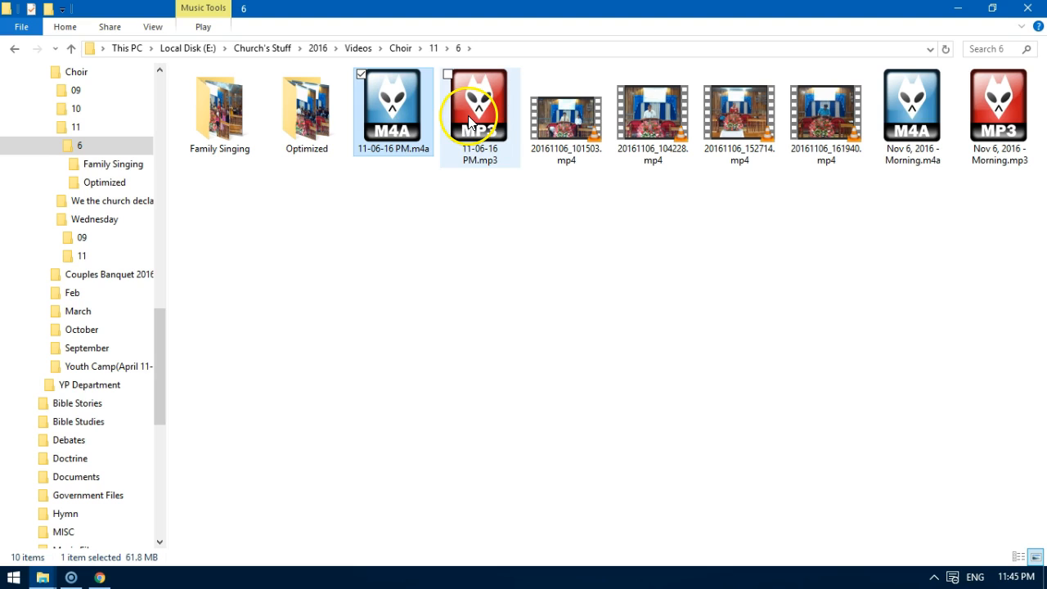
left_click(905, 133)
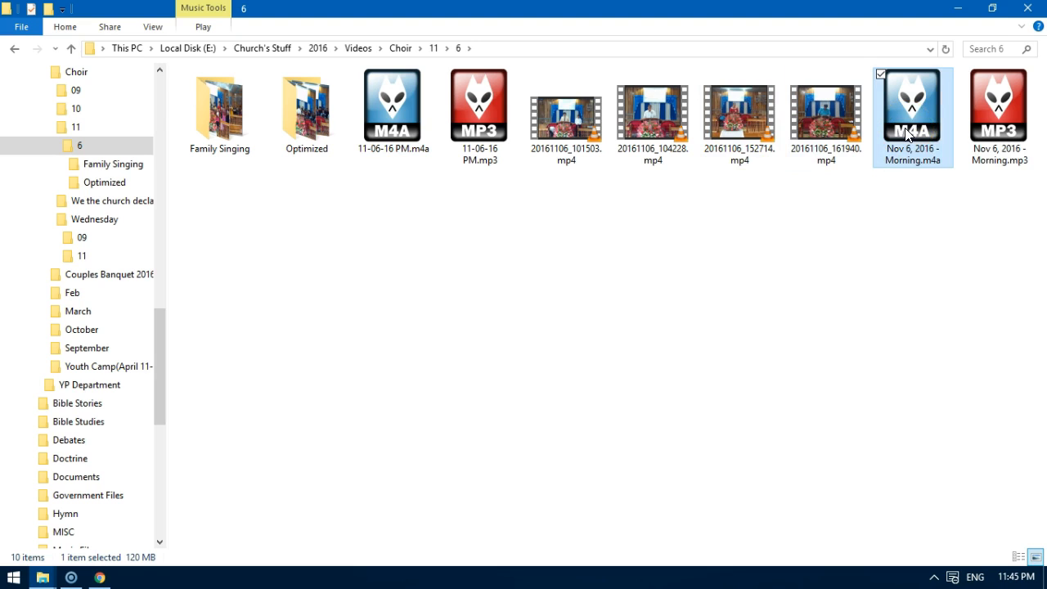
left_click(392, 141)
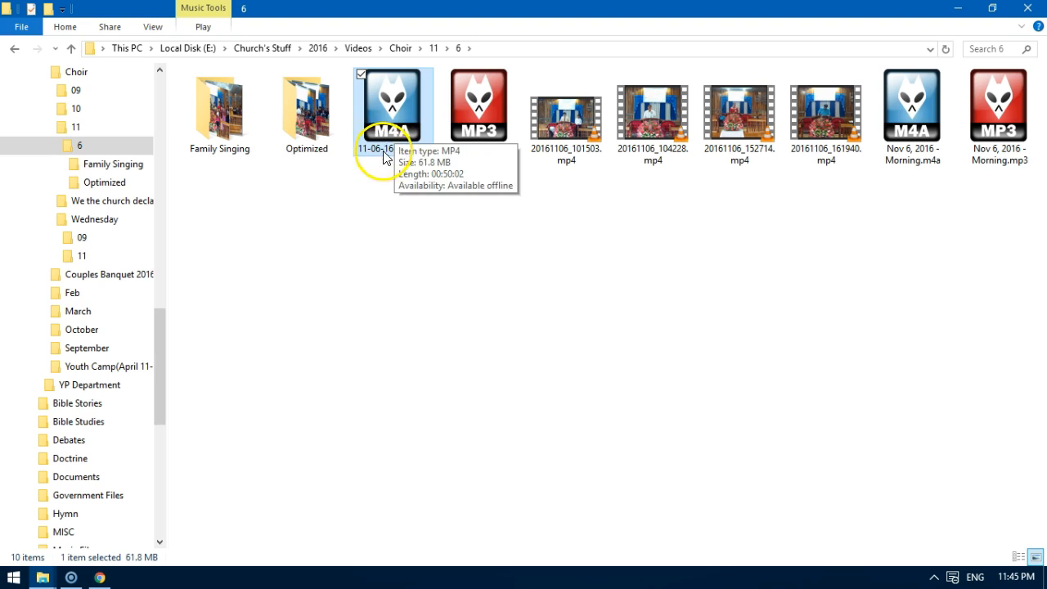
left_click(891, 104)
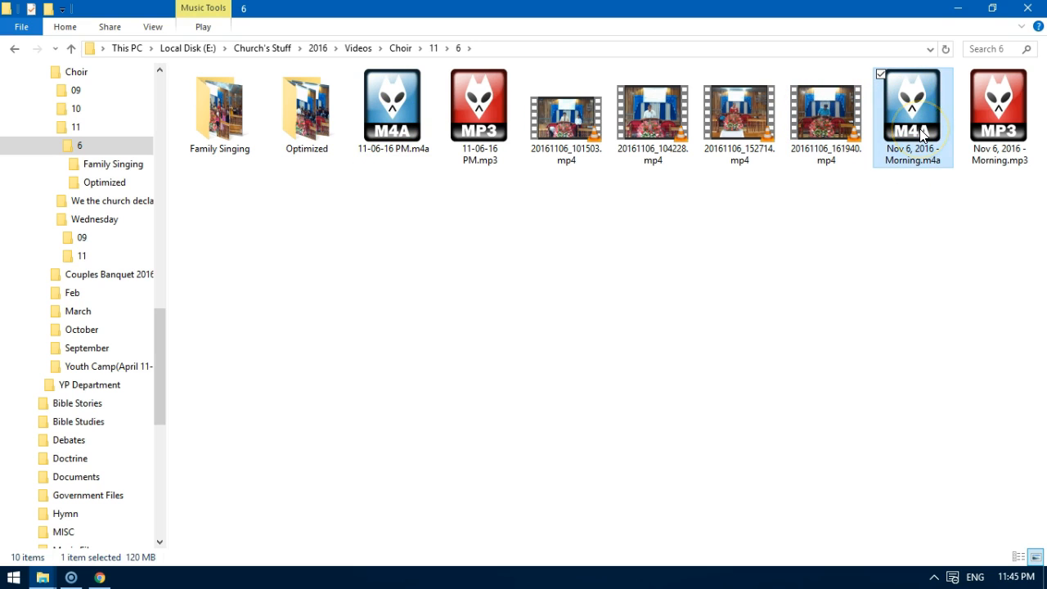
left_click(999, 137)
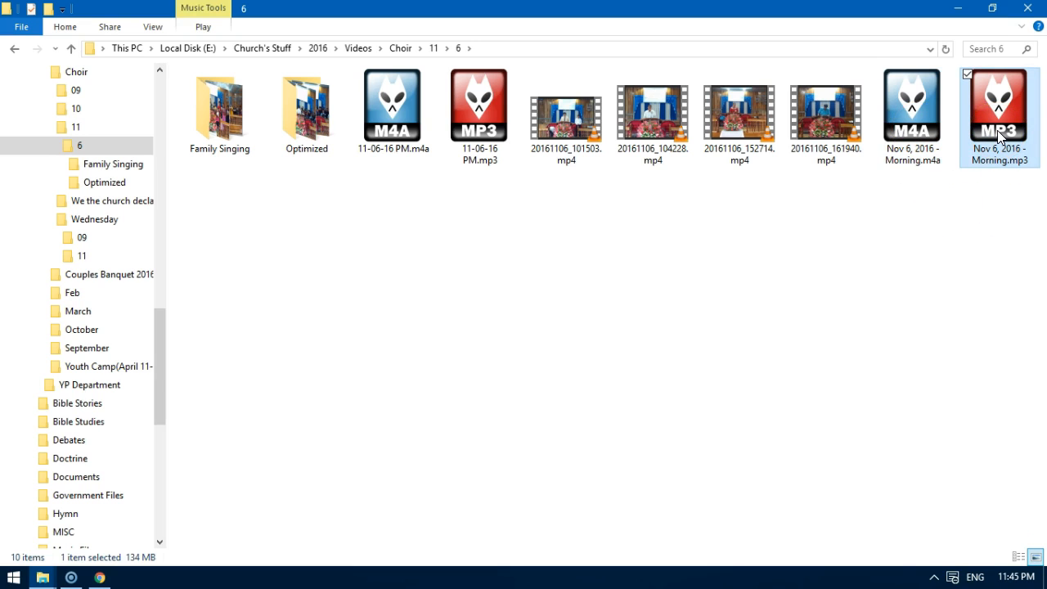
left_click(904, 115)
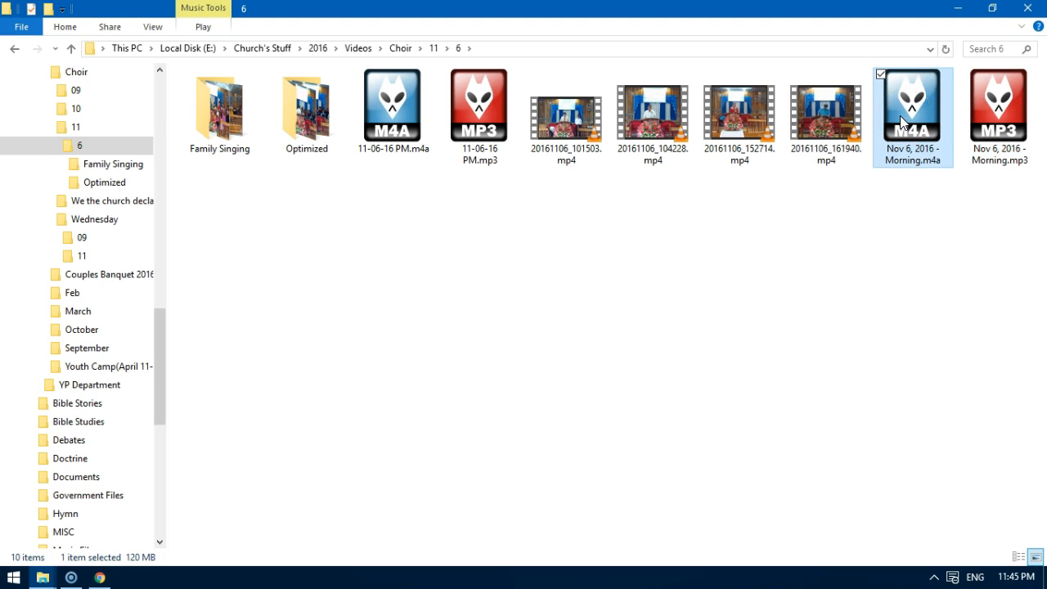
left_click(650, 118)
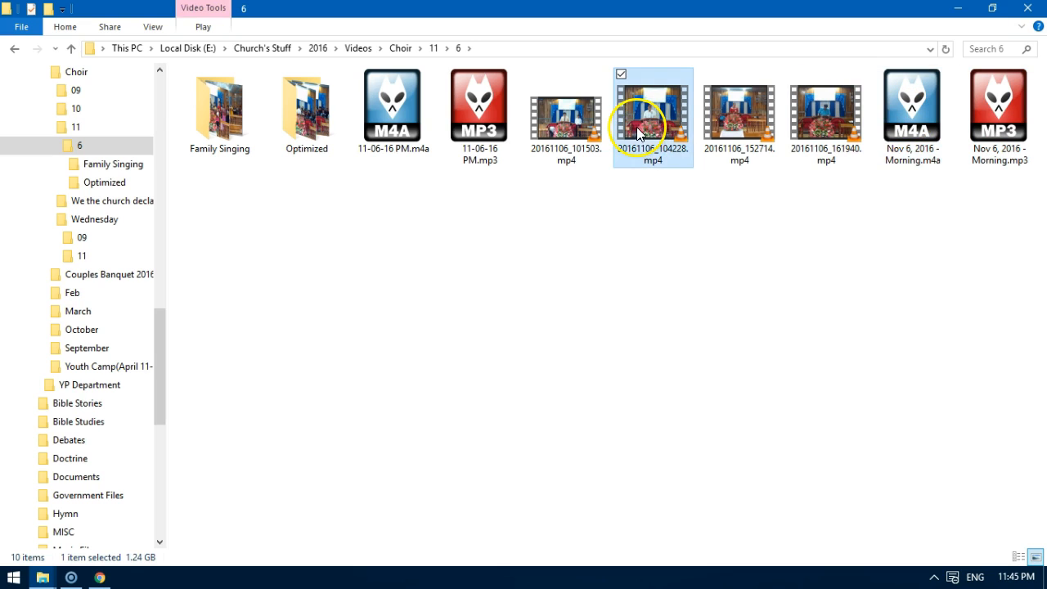
left_click(903, 123)
left_click(996, 114)
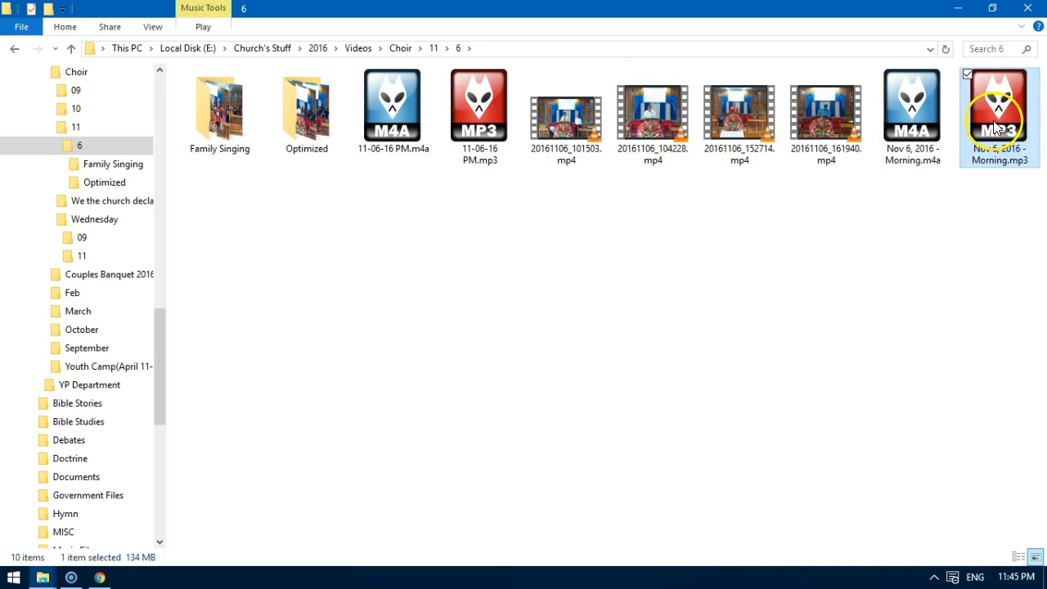
Switch to Screencast-O-Matic to view its recordings library, dismissing the recorder notice, and return to the folder.
left_click(72, 578)
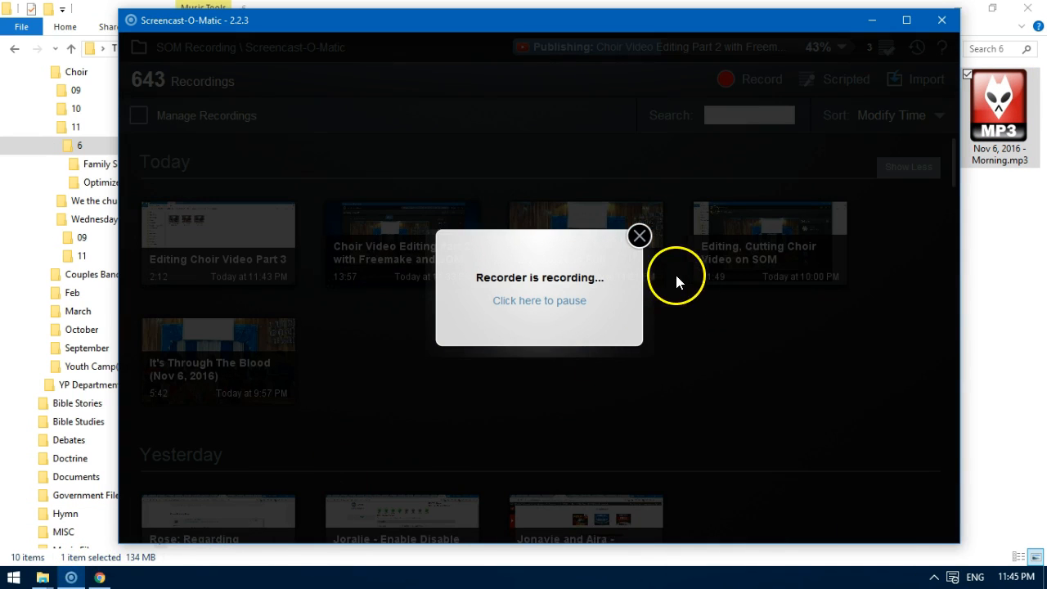
left_click(639, 237)
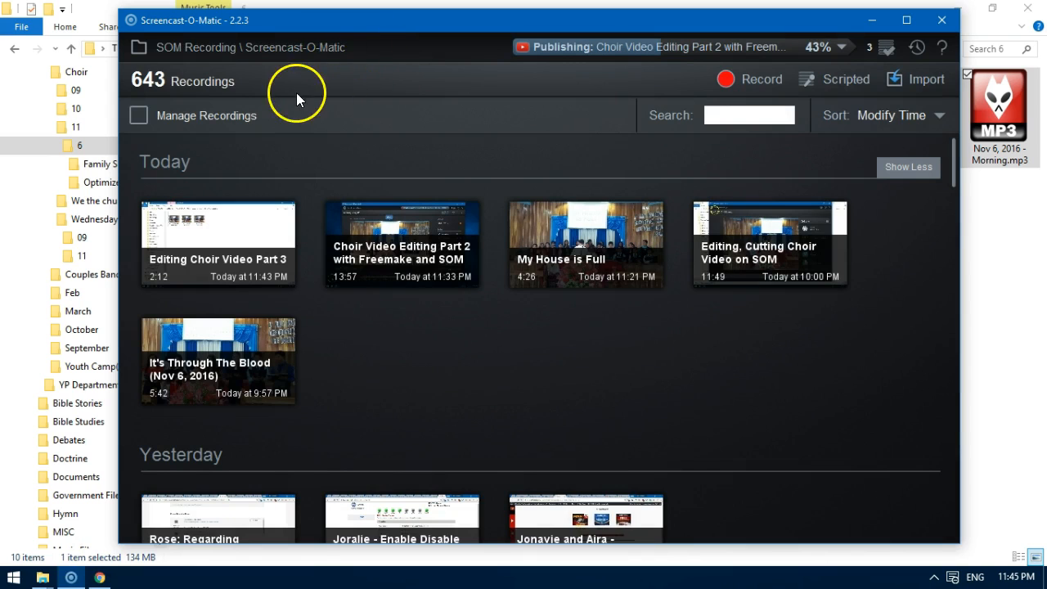
left_click(1007, 210)
left_click(997, 168)
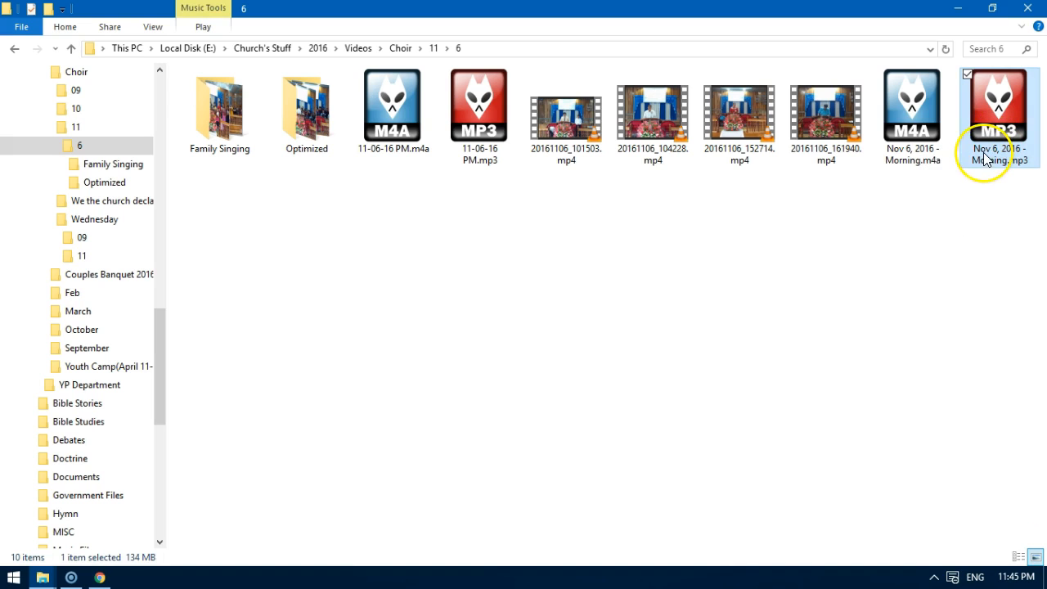
Review the 11-06-16 PM recordings, the 20161106_104228.mp4 video and the matching Nov 6, 2016 - Morning audio files.
left_click(470, 122)
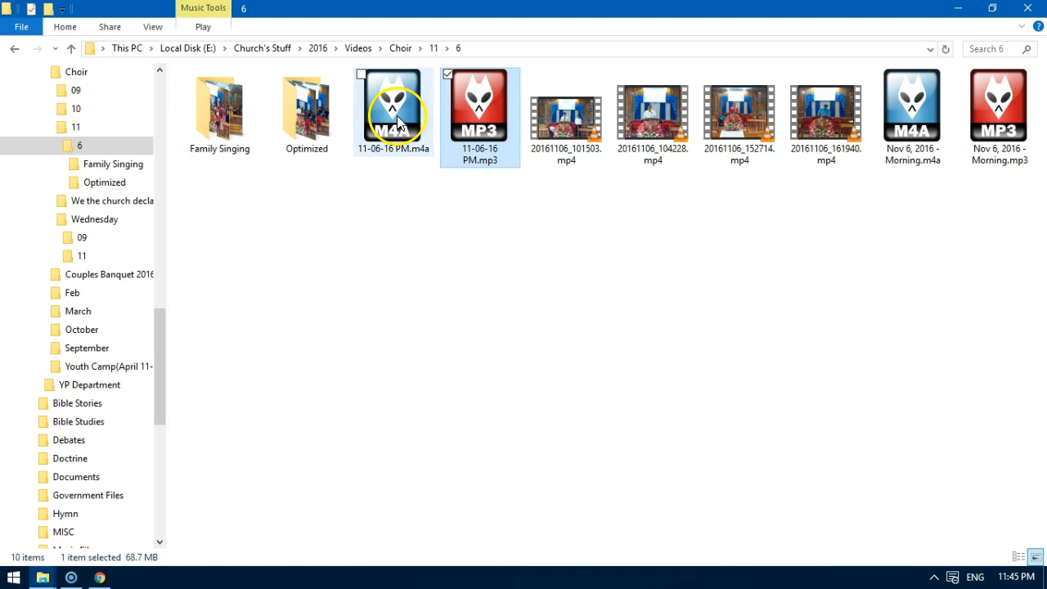
left_click(400, 143)
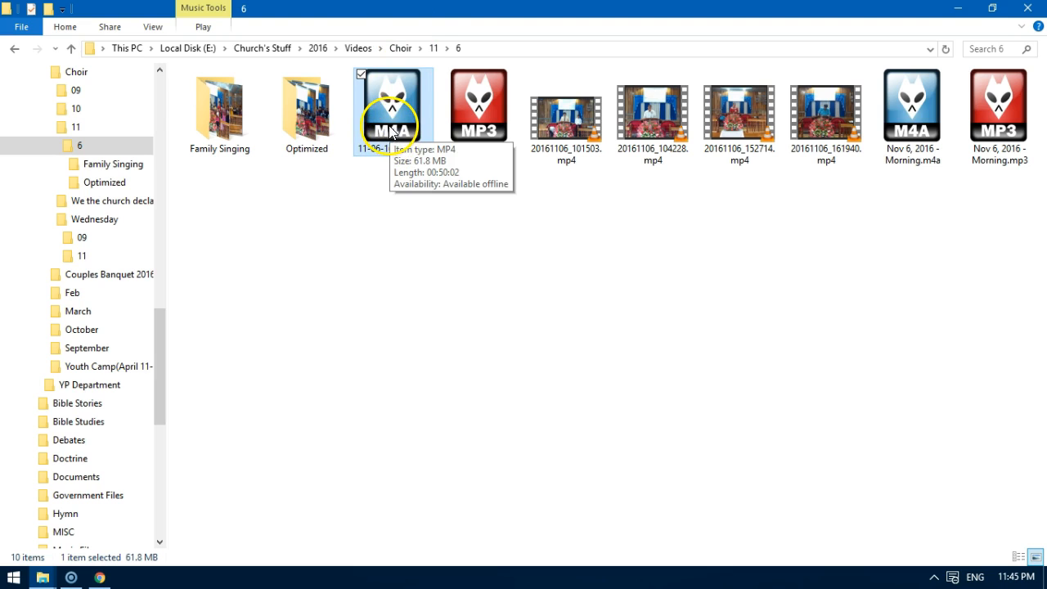
left_click(419, 116)
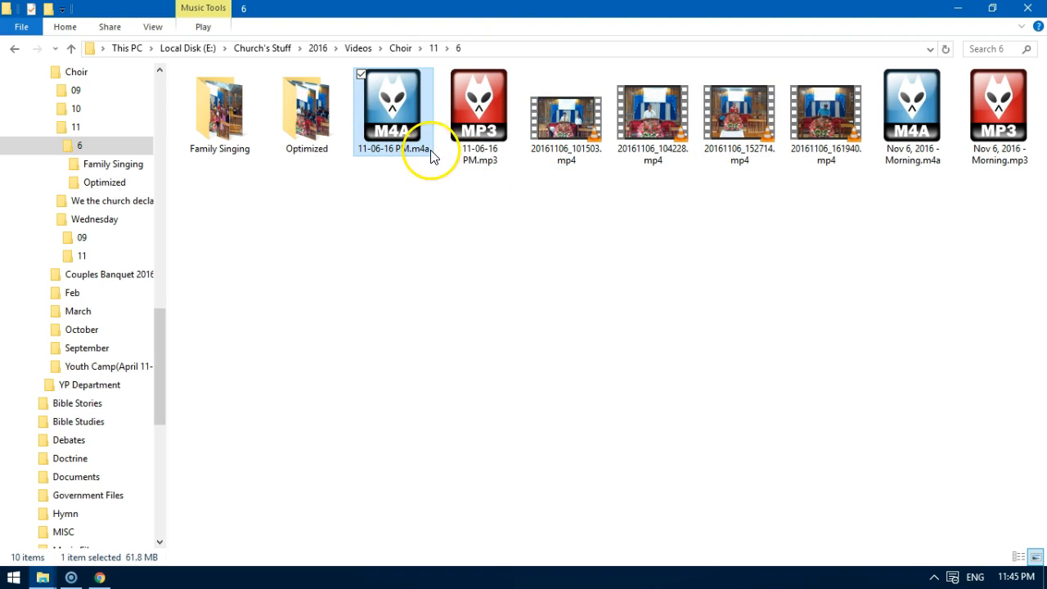
left_click(984, 122)
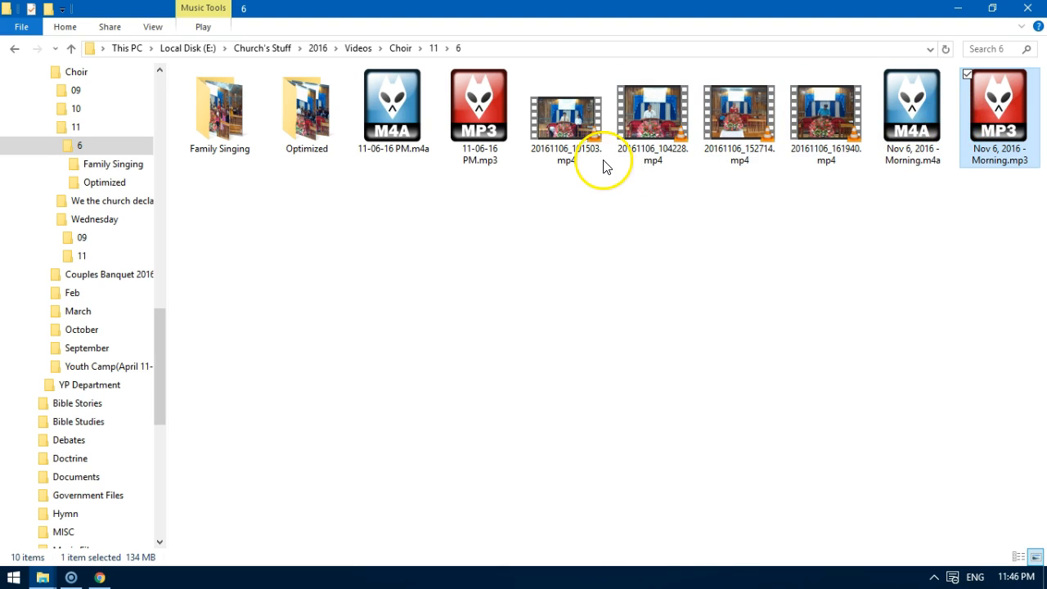
left_click(653, 134)
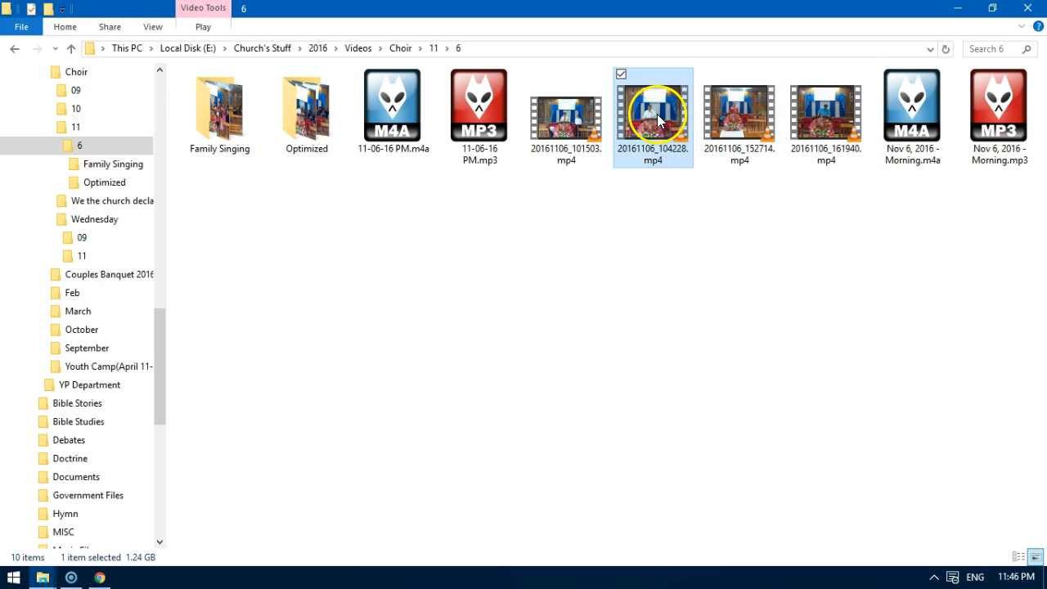
left_click(949, 126)
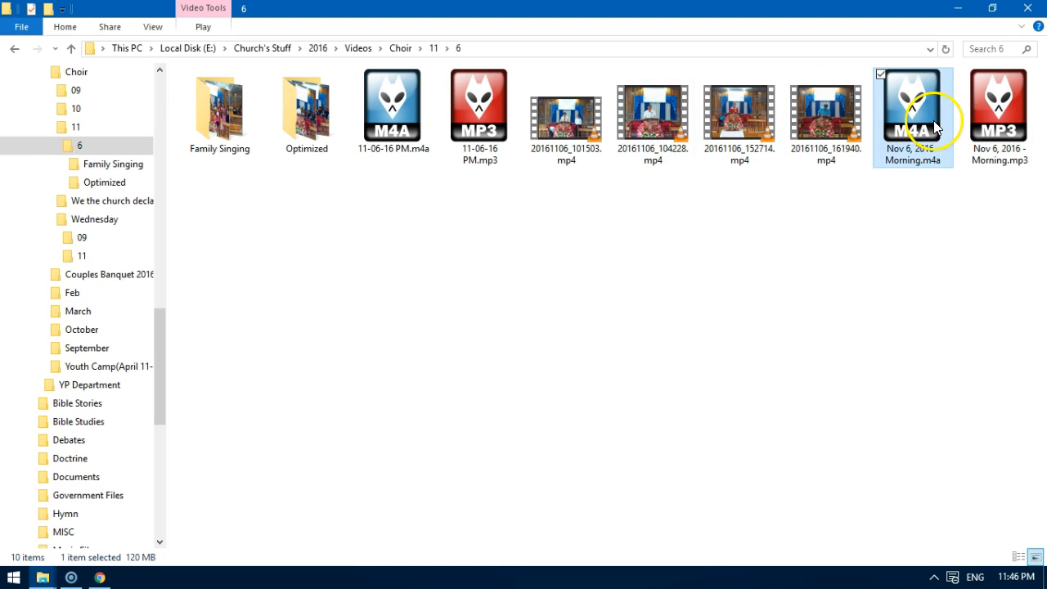
left_click(1004, 115)
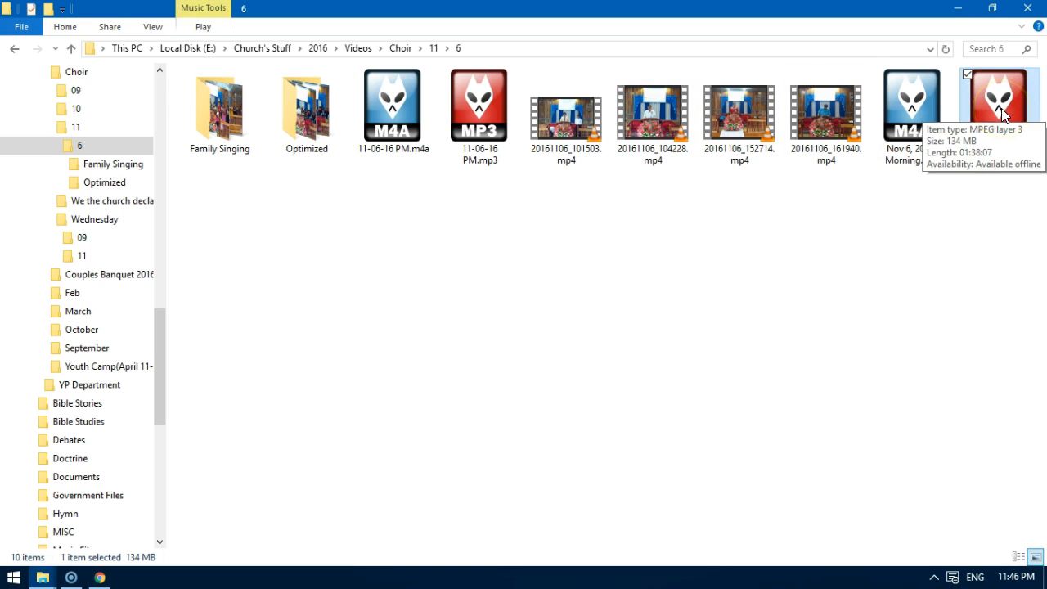
Play Nov 6, 2016 - Morning.mp3 in foobar2000, pause it, skip ahead to about 17:47 and minimize the player.
double_click(1003, 114)
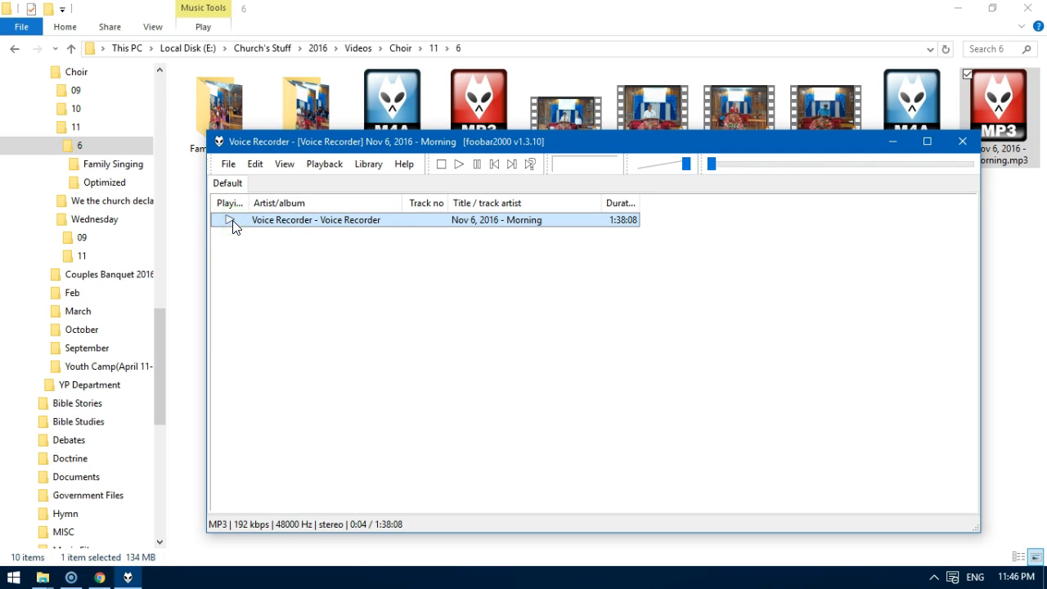
left_click(731, 164)
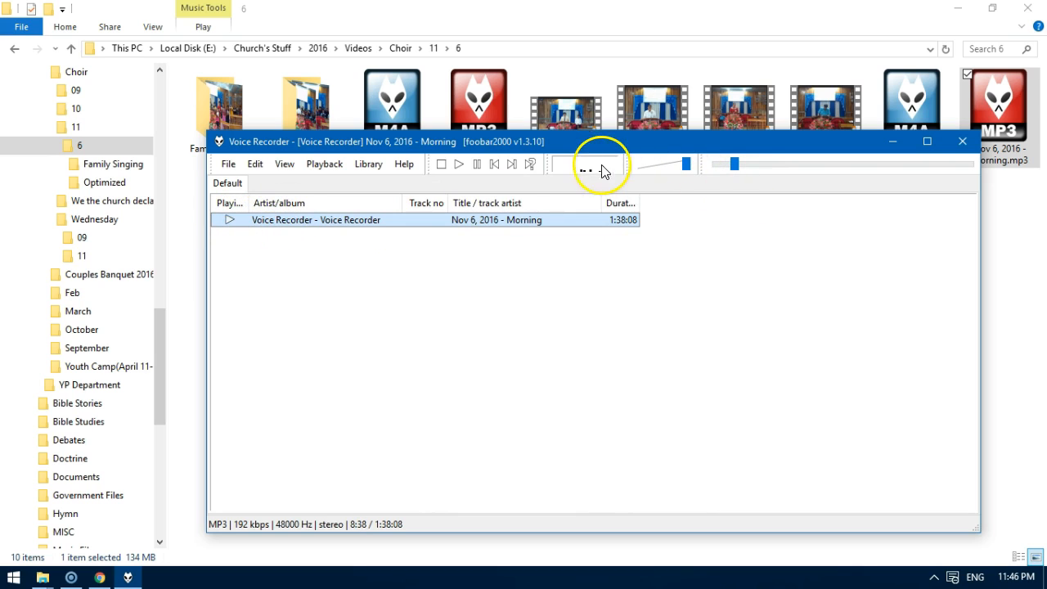
left_click(477, 164)
left_click_drag(735, 165, 746, 164)
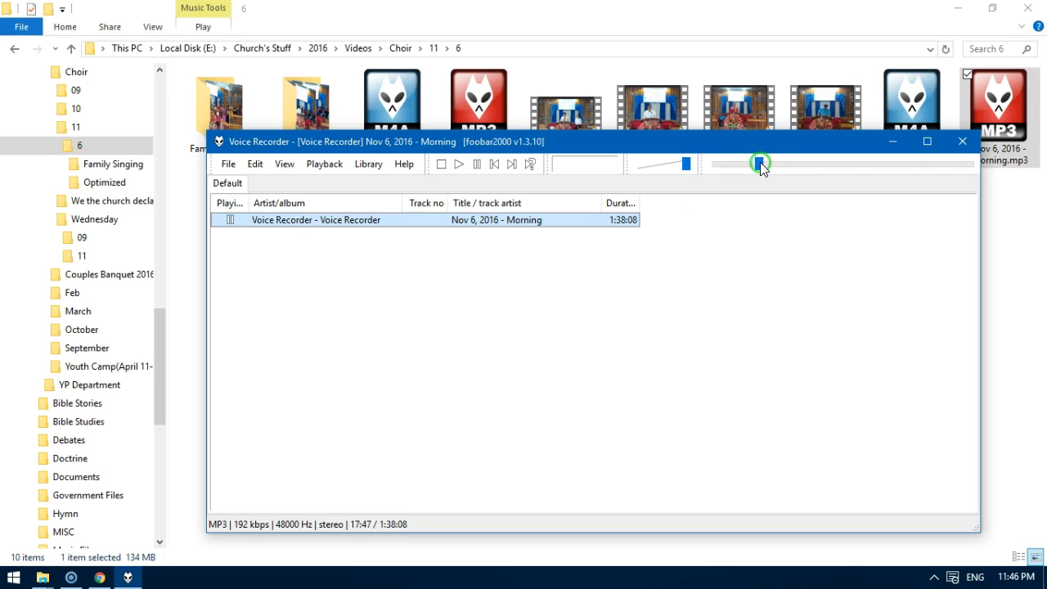
left_click(892, 147)
Play the opening seconds of 20161106_104228.mp4 in VLC, pause at 00:12 and minimize the player.
double_click(654, 133)
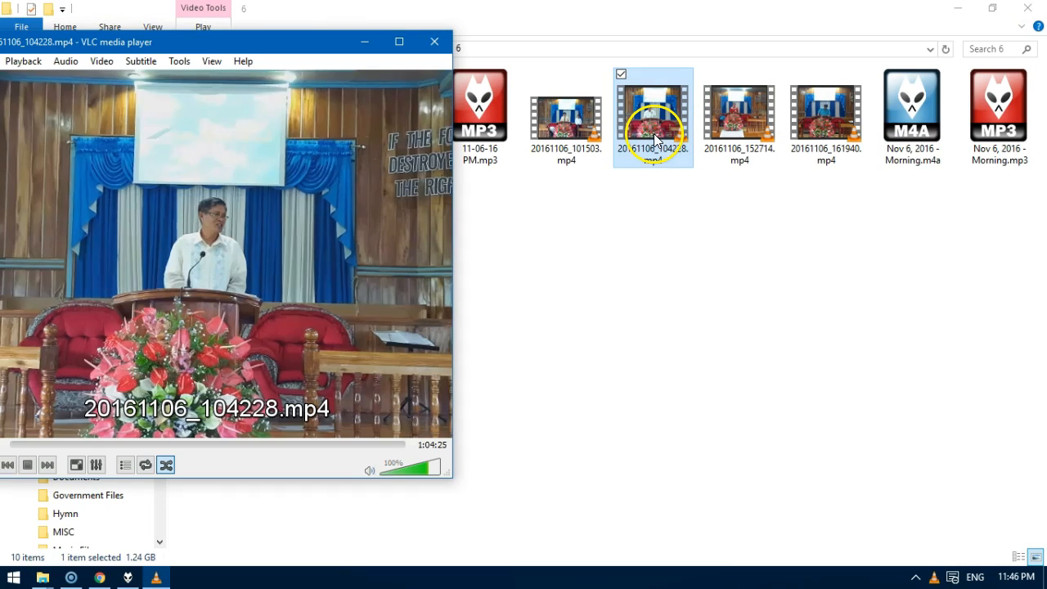
left_click_drag(274, 44, 554, 44)
left_click_drag(350, 449, 295, 448)
key("space")
key("space")
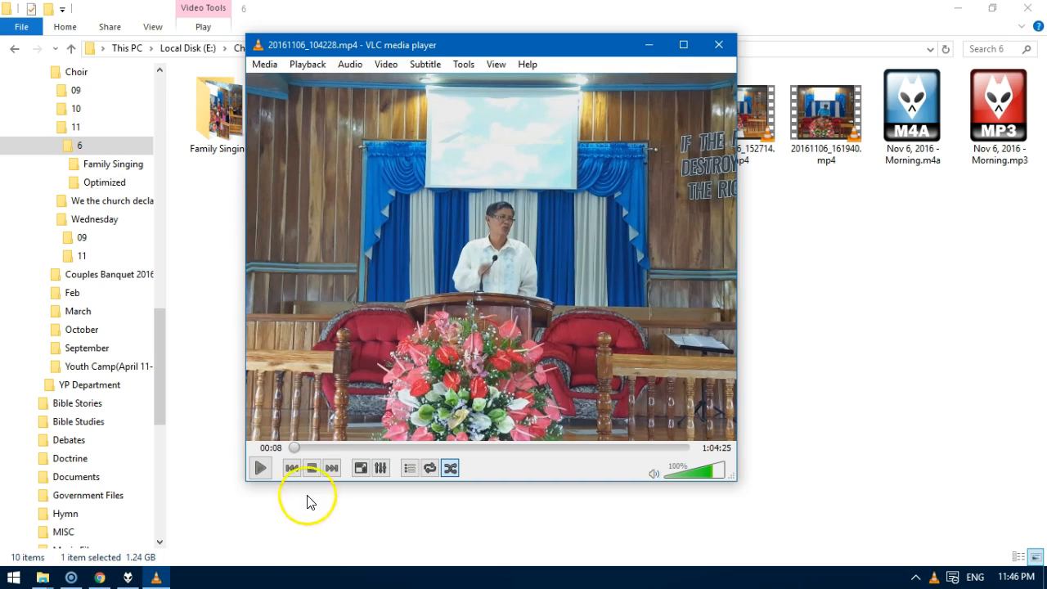
key("space")
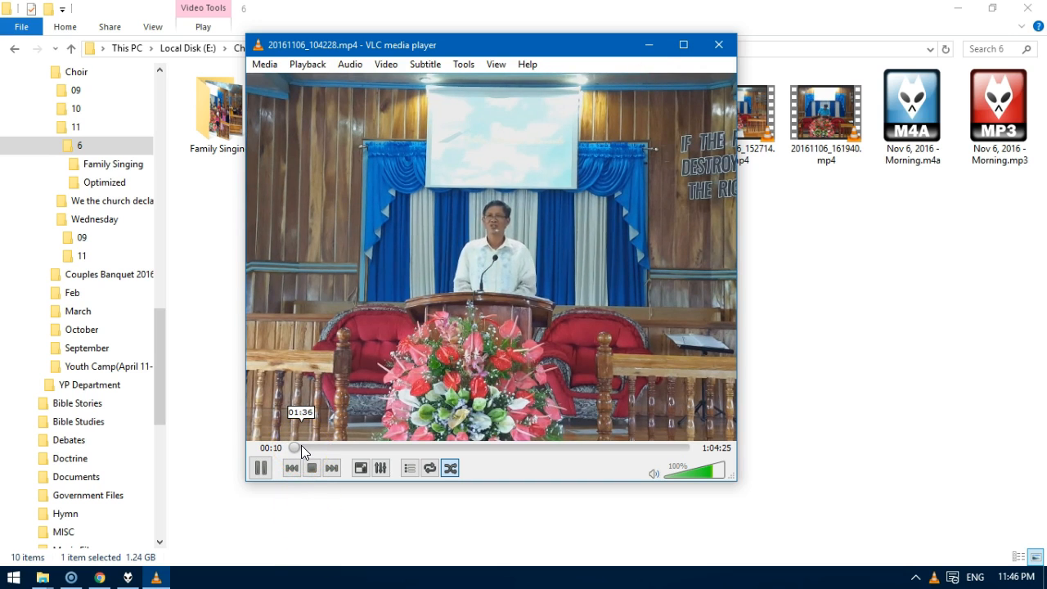
key("space")
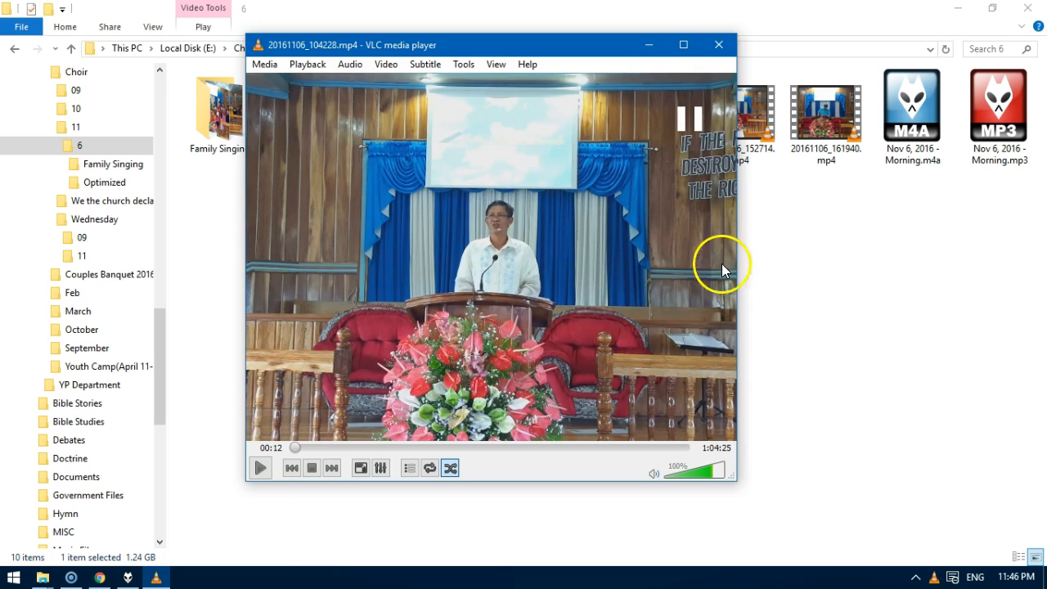
left_click(651, 44)
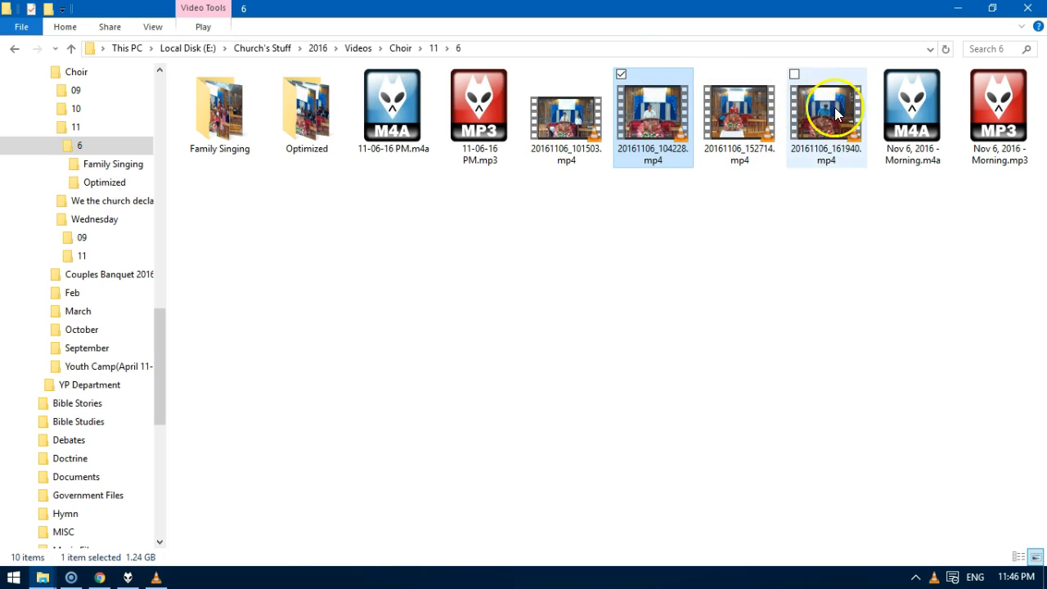
Play Nov 6, 2016 - Morning.m4a in foobar2000 and seek to about 23:04 to find where the video's speech begins.
left_click(920, 112)
double_click(920, 113)
left_click_drag(813, 166, 783, 165)
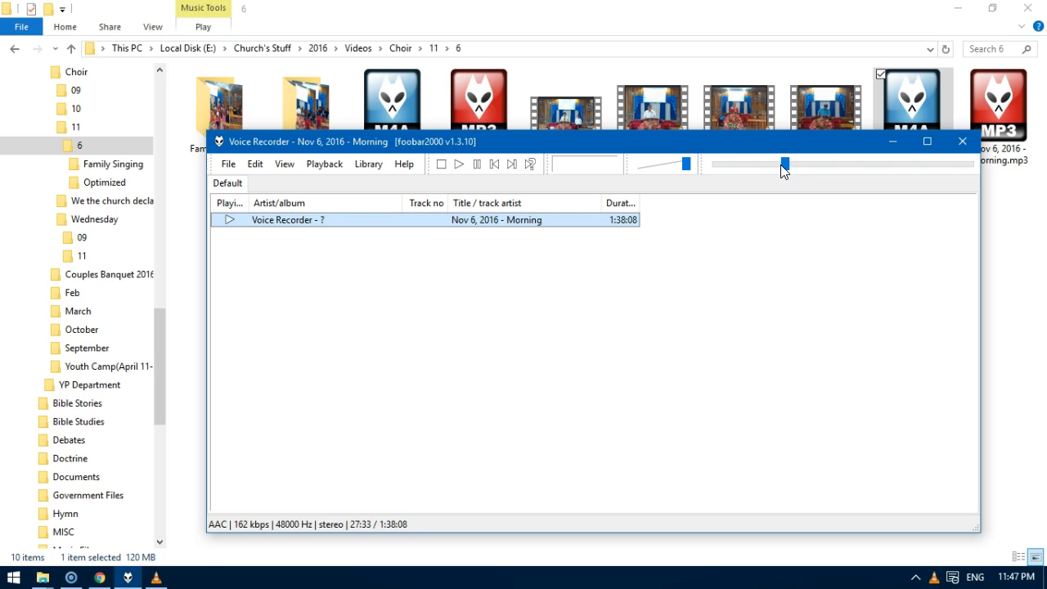
left_click(779, 166)
left_click(928, 142)
left_click(628, 41)
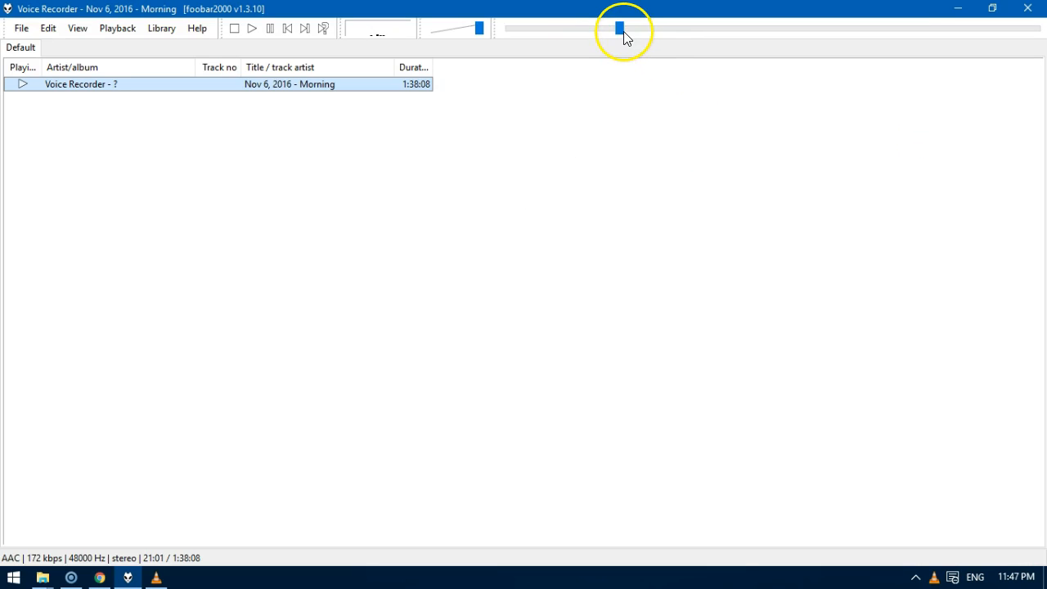
left_click(626, 31)
left_click(630, 30)
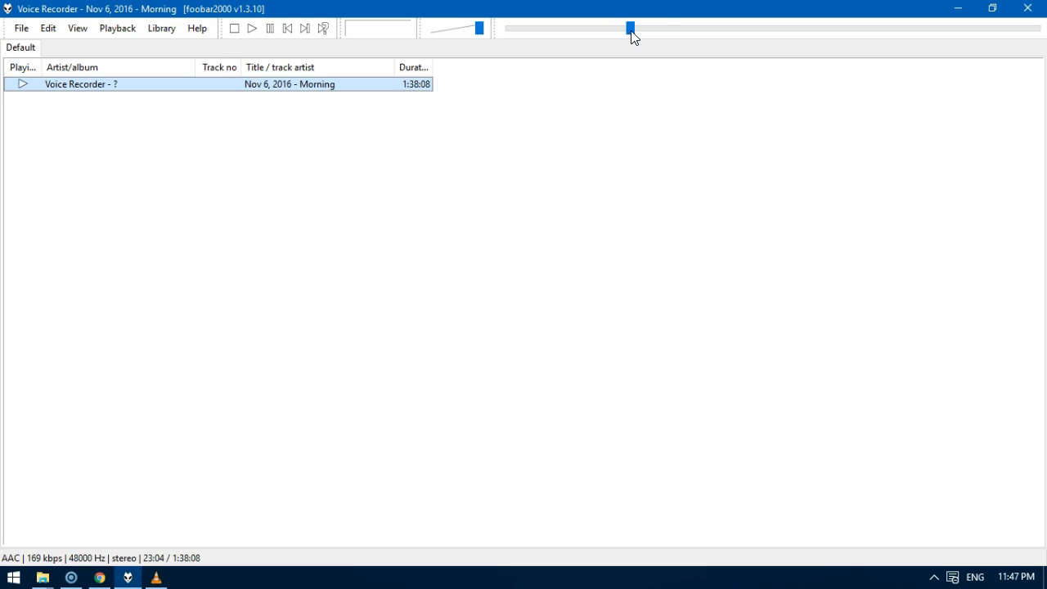
Pause the morning M4A recording at 23:10 and close the audio player.
left_click_drag(643, 7, 642, 32)
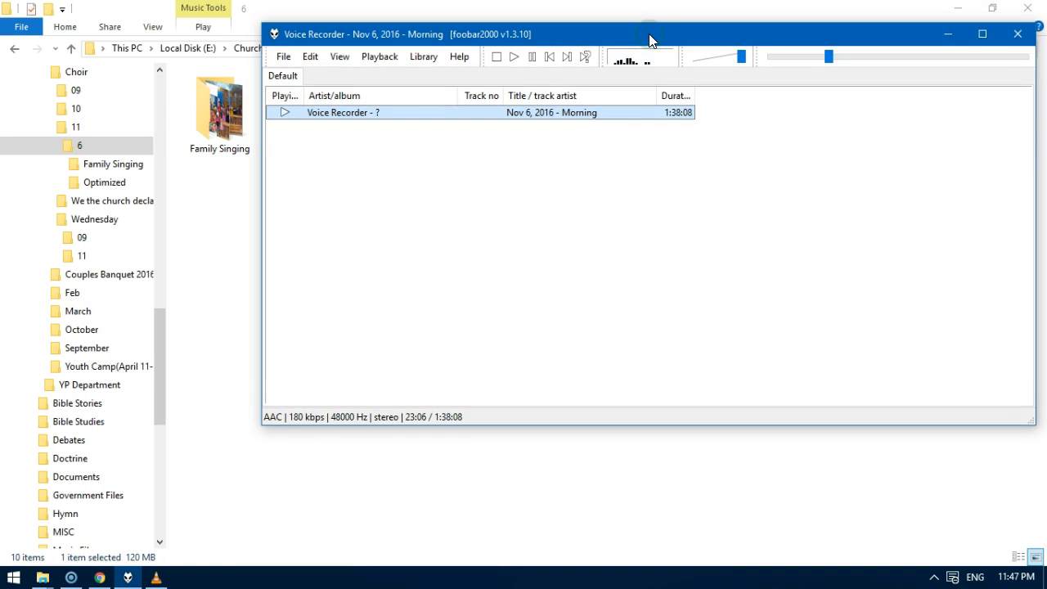
left_click(533, 63)
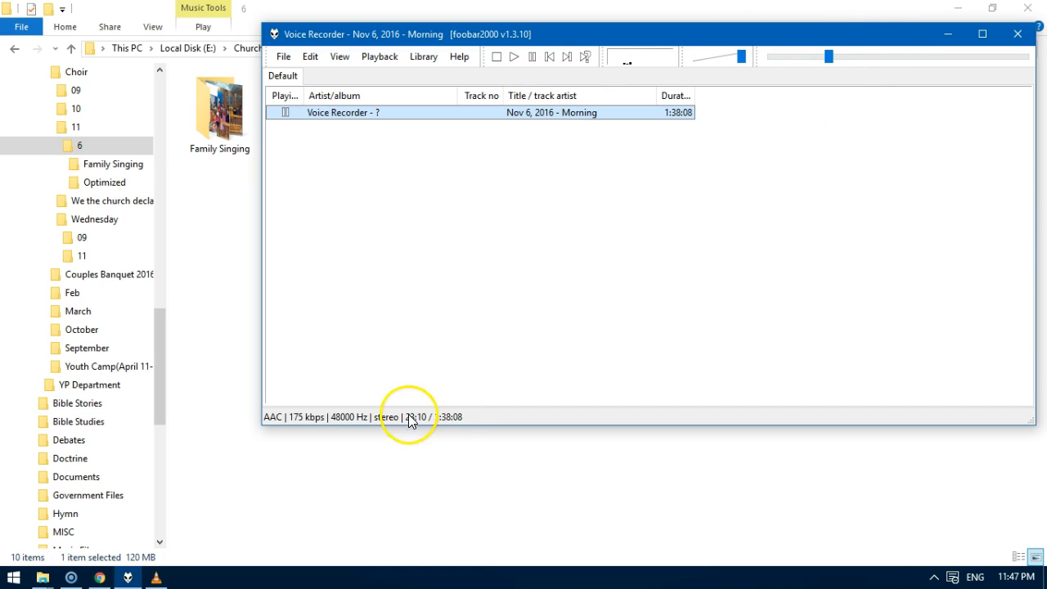
left_click_drag(890, 38, 772, 50)
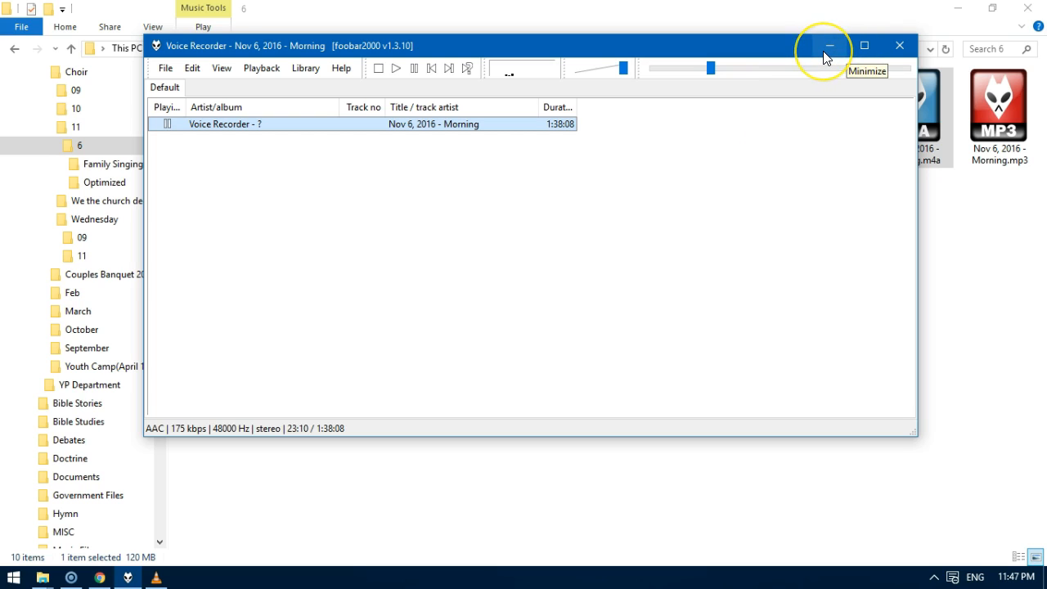
left_click(899, 55)
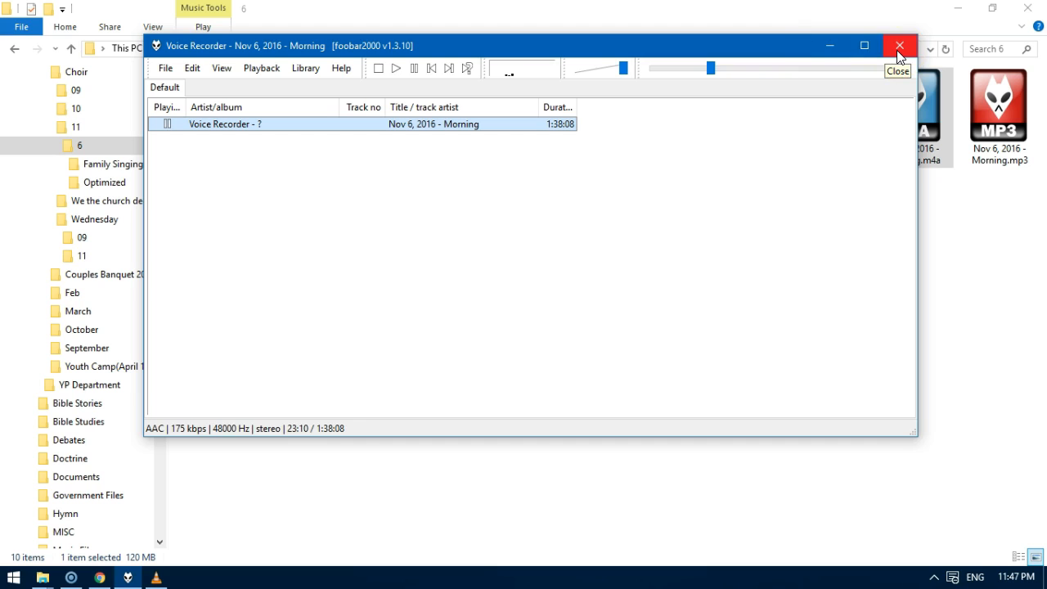
left_click(899, 55)
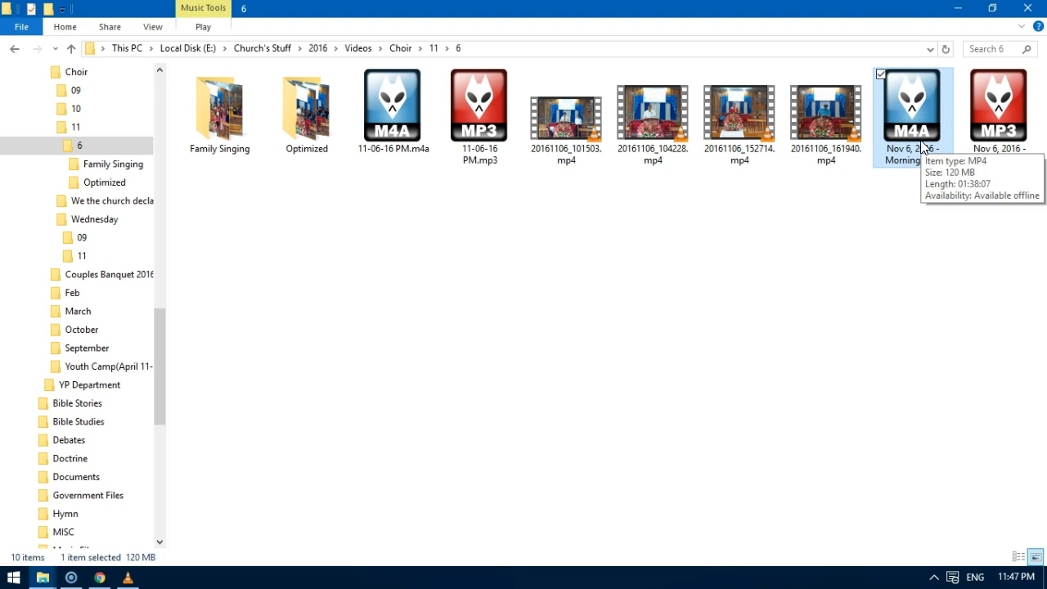
Check the choir video's publishing progress in Screencast-O-Matic and return to the folder.
left_click(71, 578)
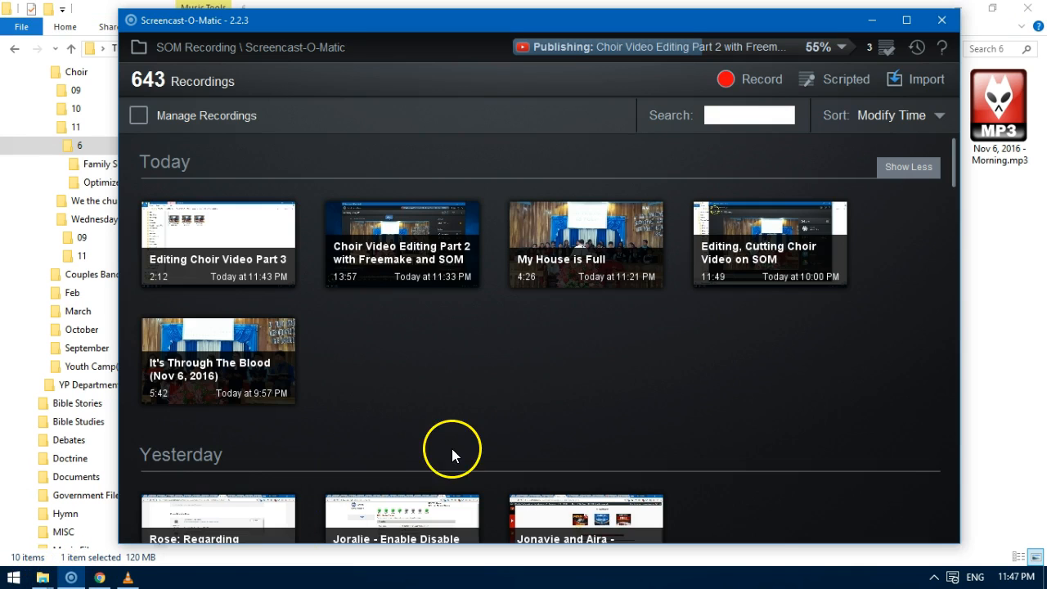
left_click(962, 236)
Launch Freemake Video Converter and load 20161106_104228.mp4 from the folder into it.
left_click(651, 123)
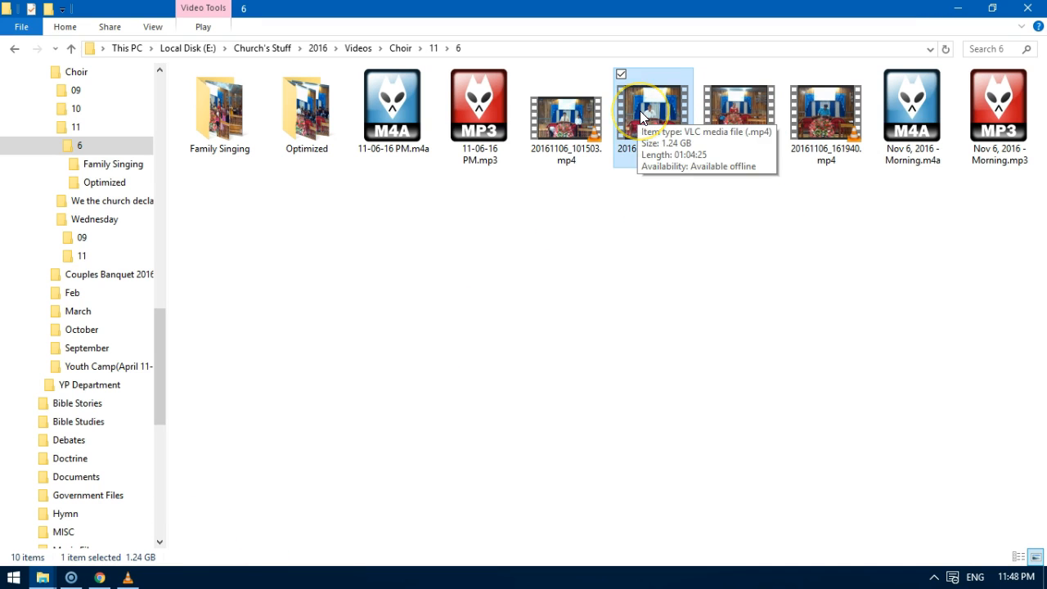
key("super")
type("free")
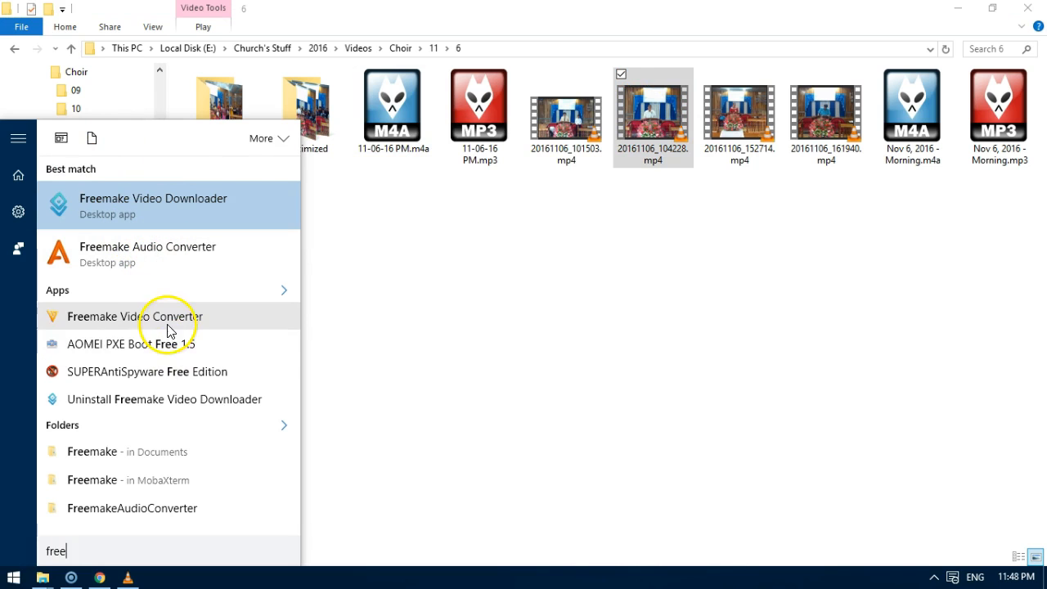
left_click(196, 321)
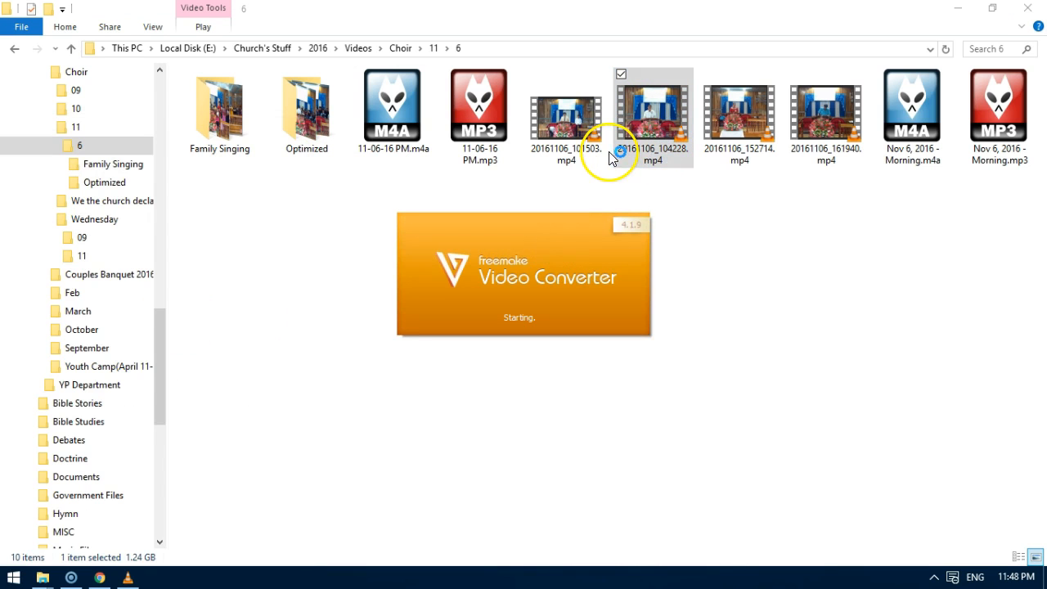
left_click(290, 124)
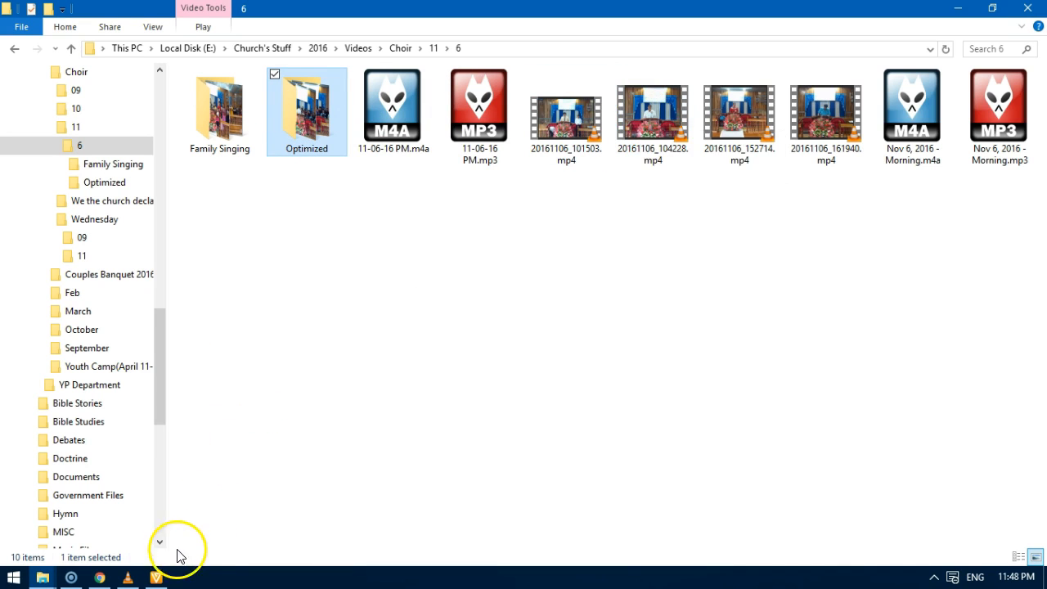
left_click(156, 578)
left_click_drag(738, 79, 759, 165)
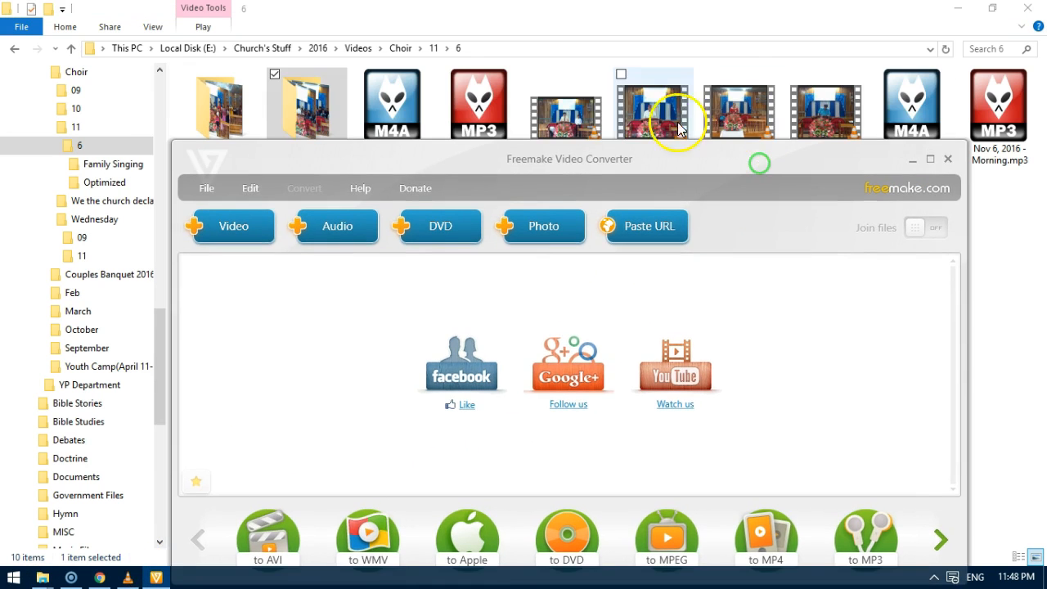
left_click_drag(626, 127, 393, 334)
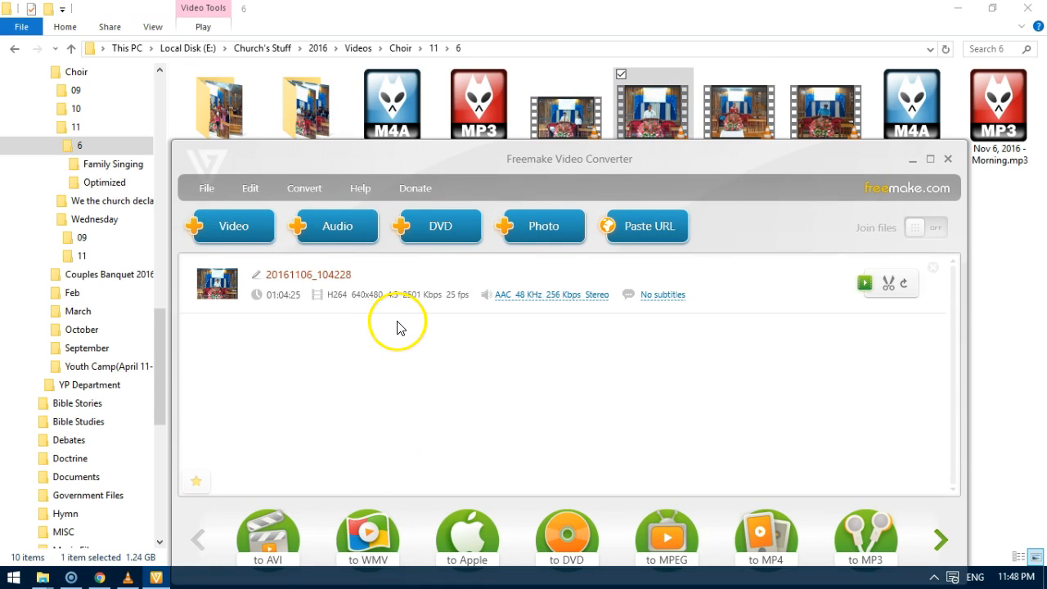
Change the loaded video's title to Nov 6, 2016.
left_click(256, 274)
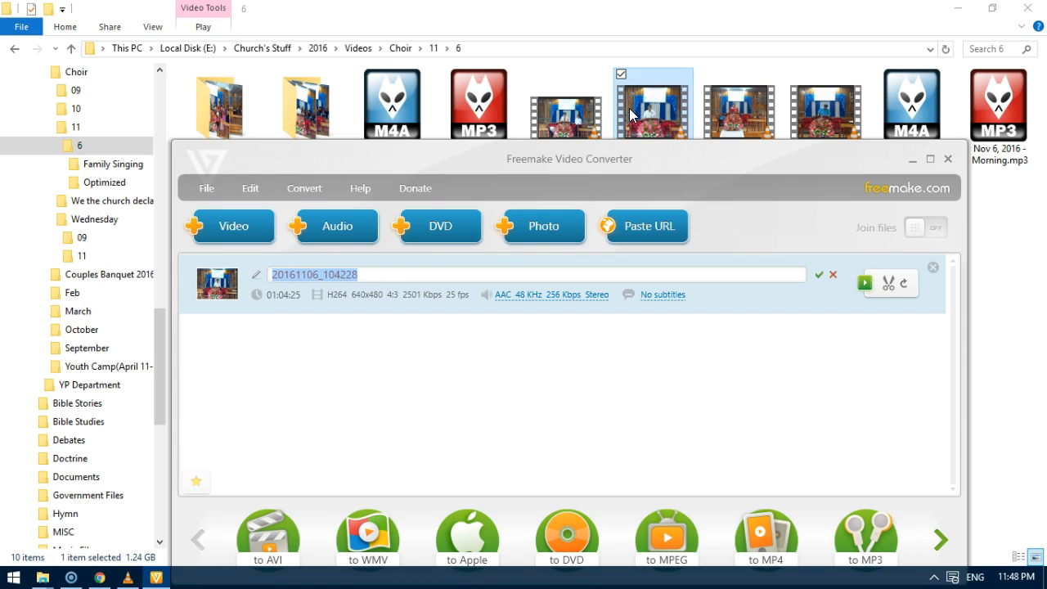
type("Morin")
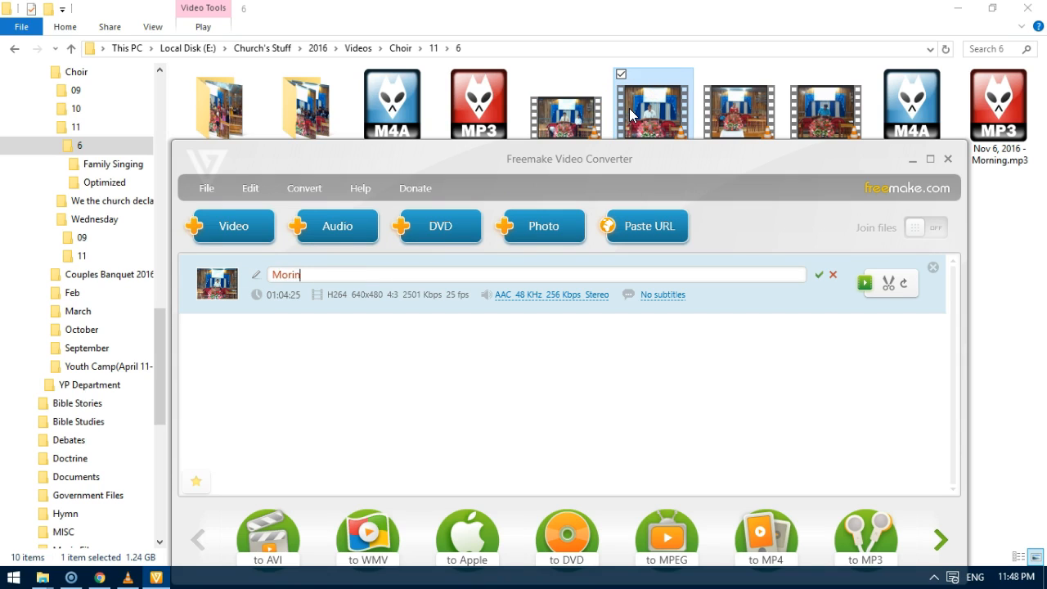
type("Nov 6, 2016")
left_click(631, 115)
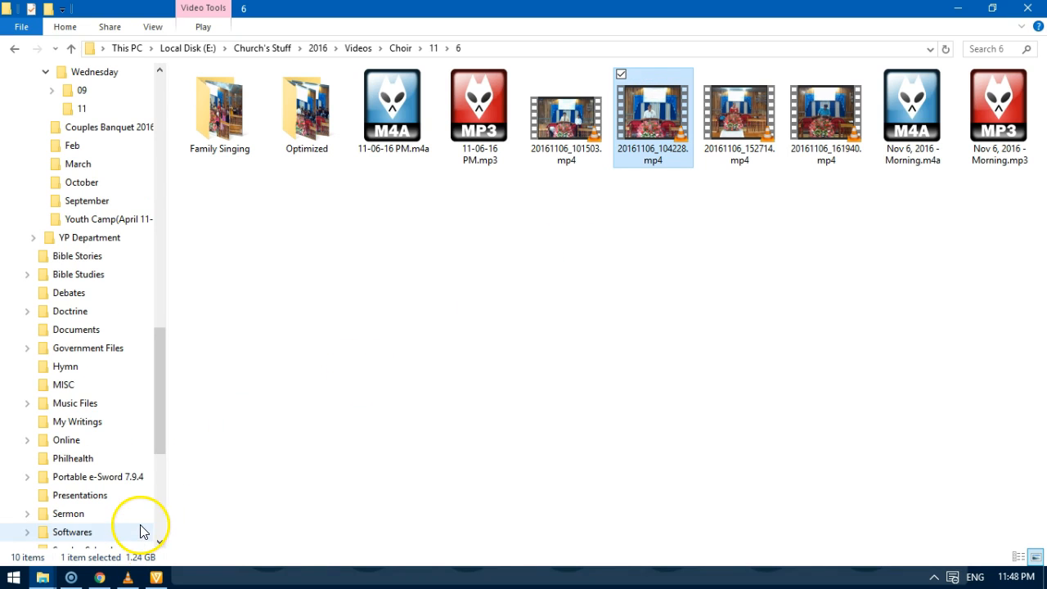
left_click(155, 577)
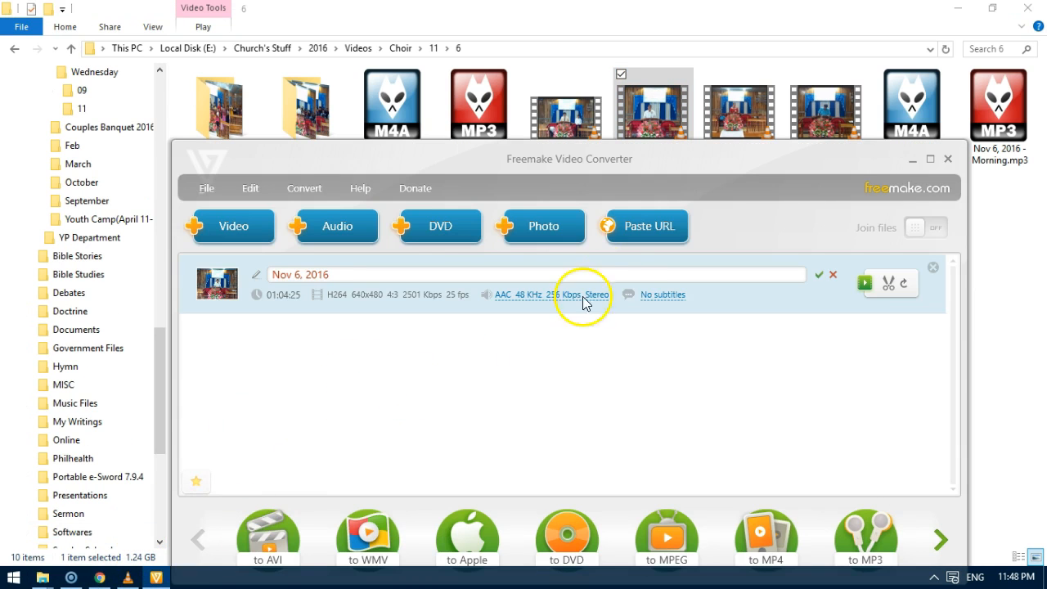
Skip 20161106_104228.mp4 to about 03:22 in VLC and pause it to read the sermon title on the projection screen.
left_click(128, 578)
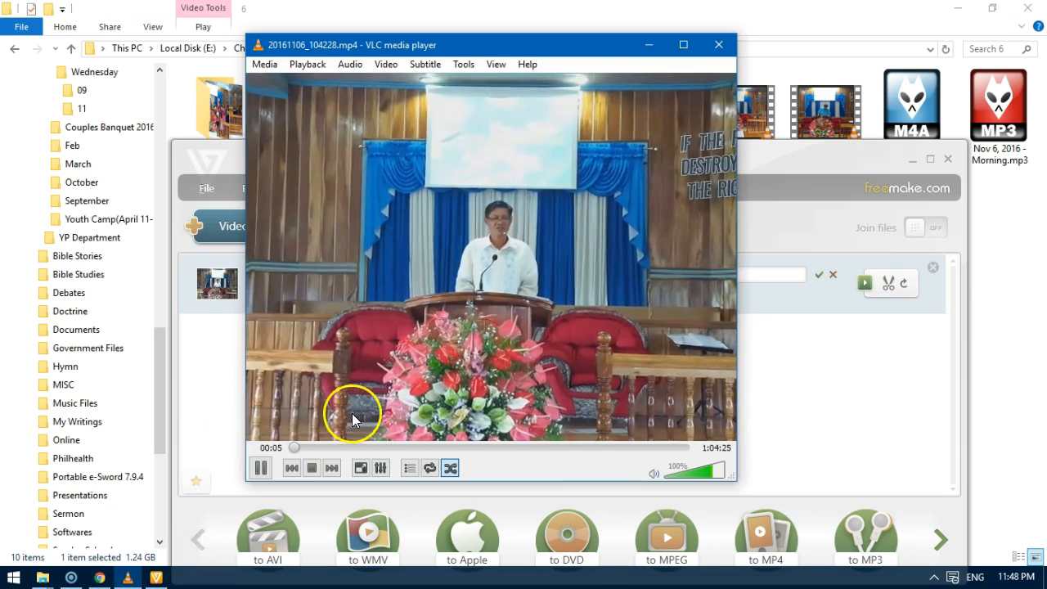
left_click(312, 447)
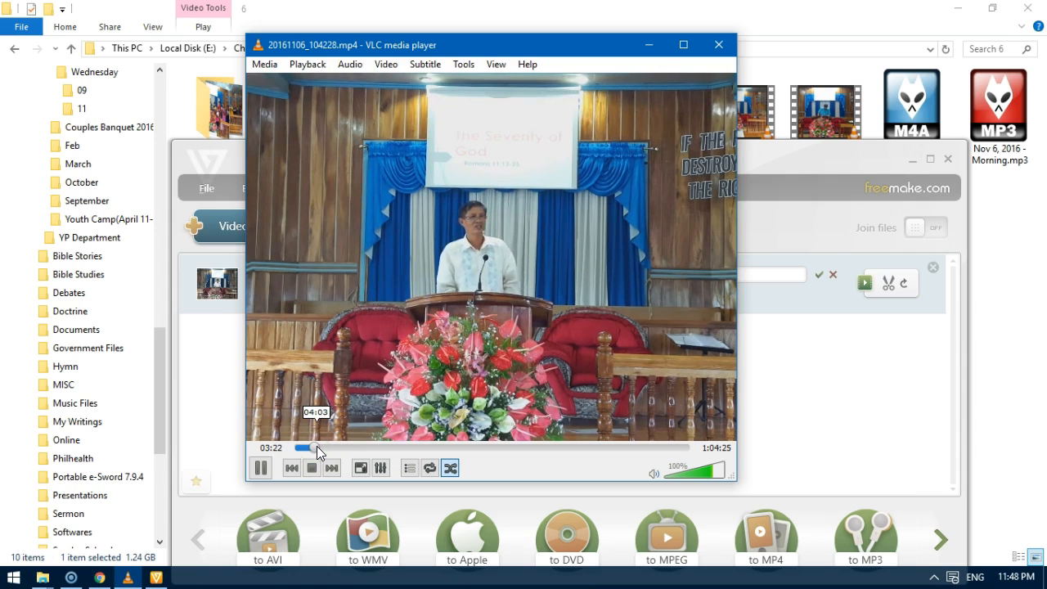
left_click(260, 467)
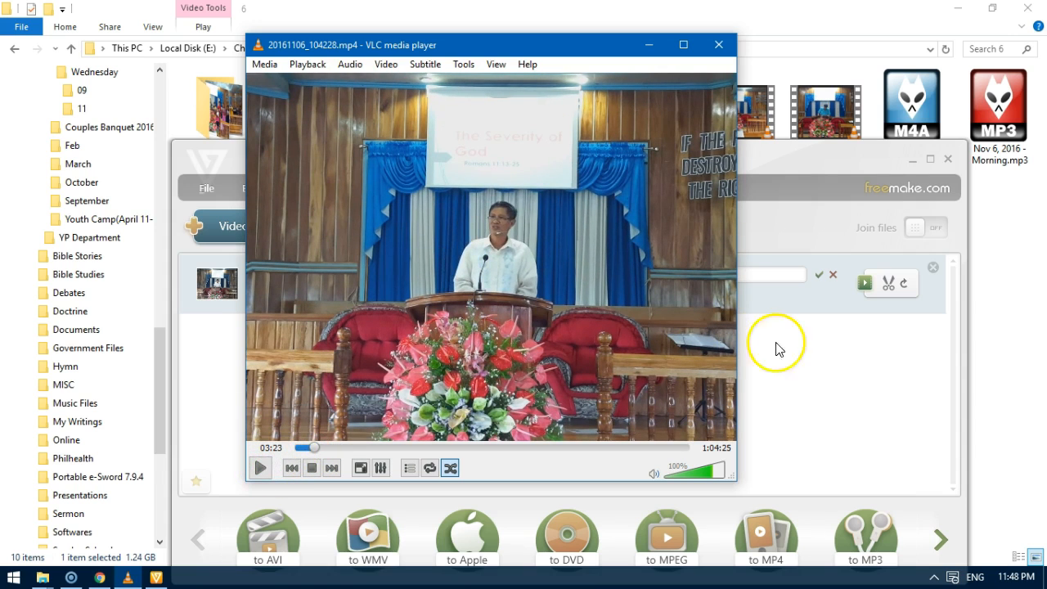
left_click(1007, 310)
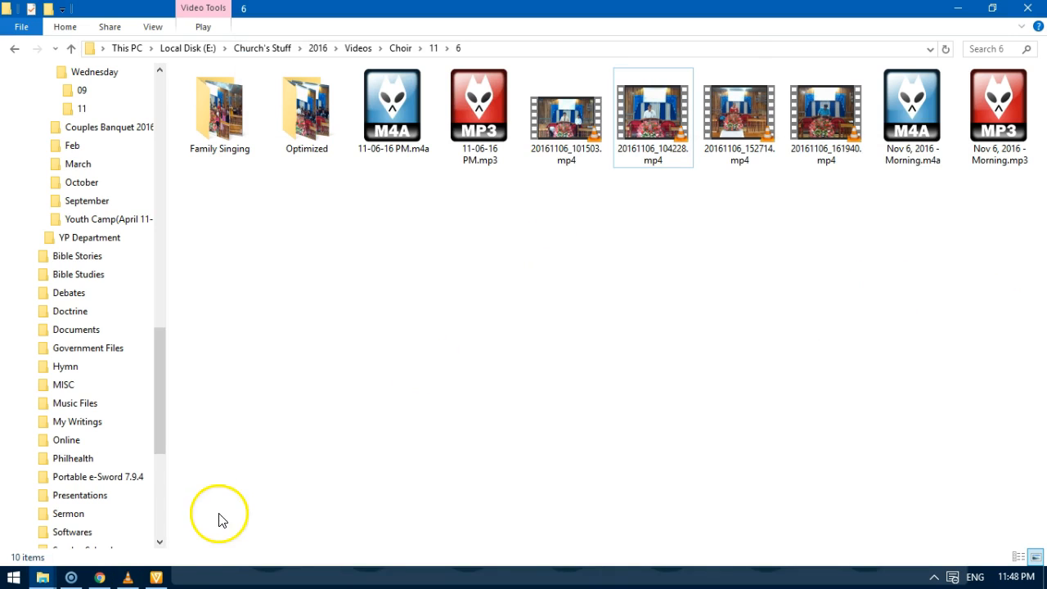
Back in Freemake Video Converter, put "The Severity of God -" in front of the date in the video's title.
left_click(156, 577)
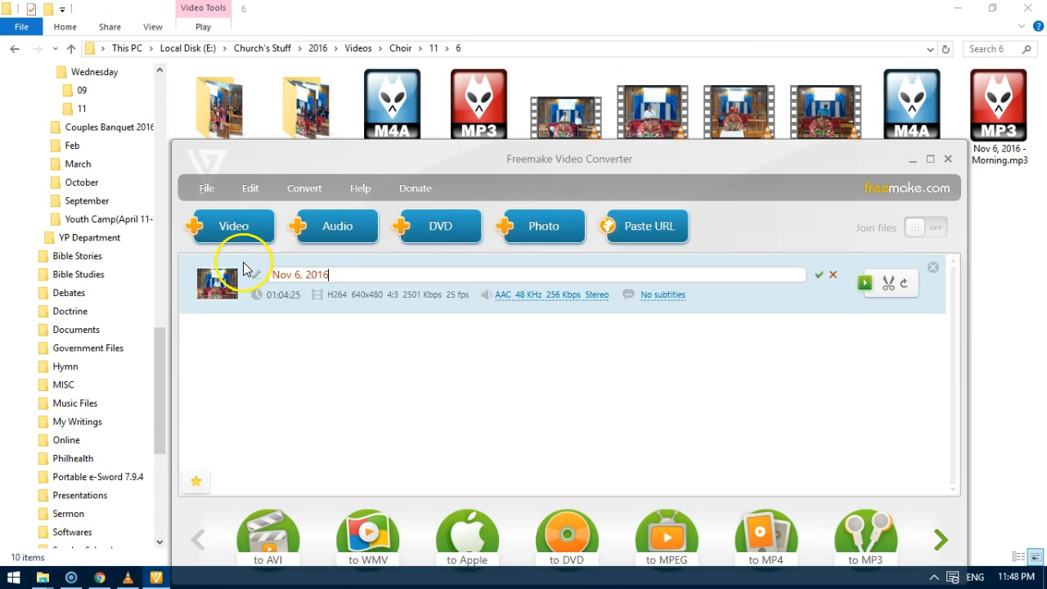
key("Home")
type("The Seven")
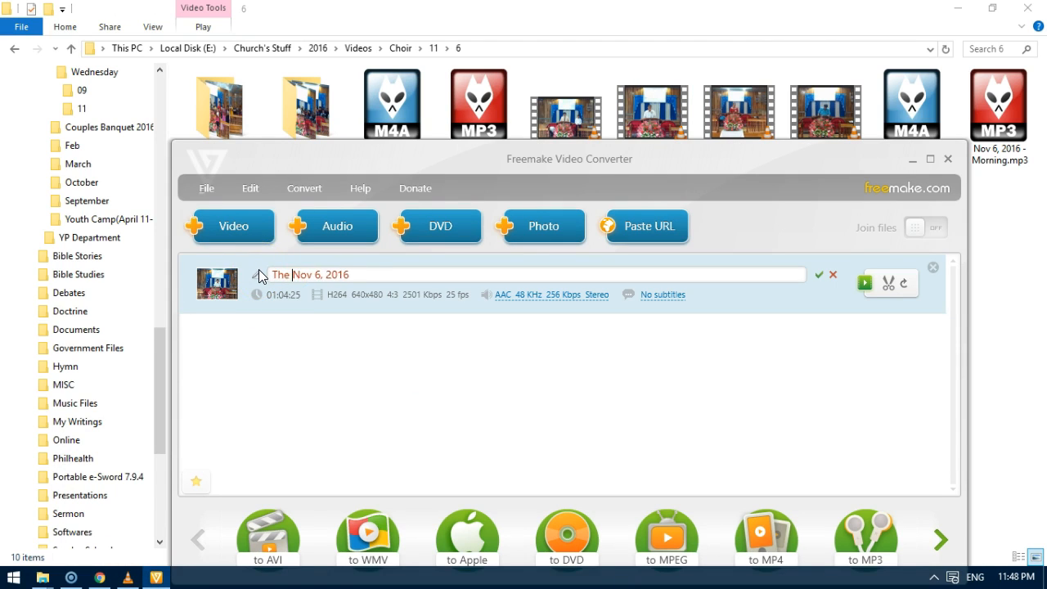
type("ity of God")
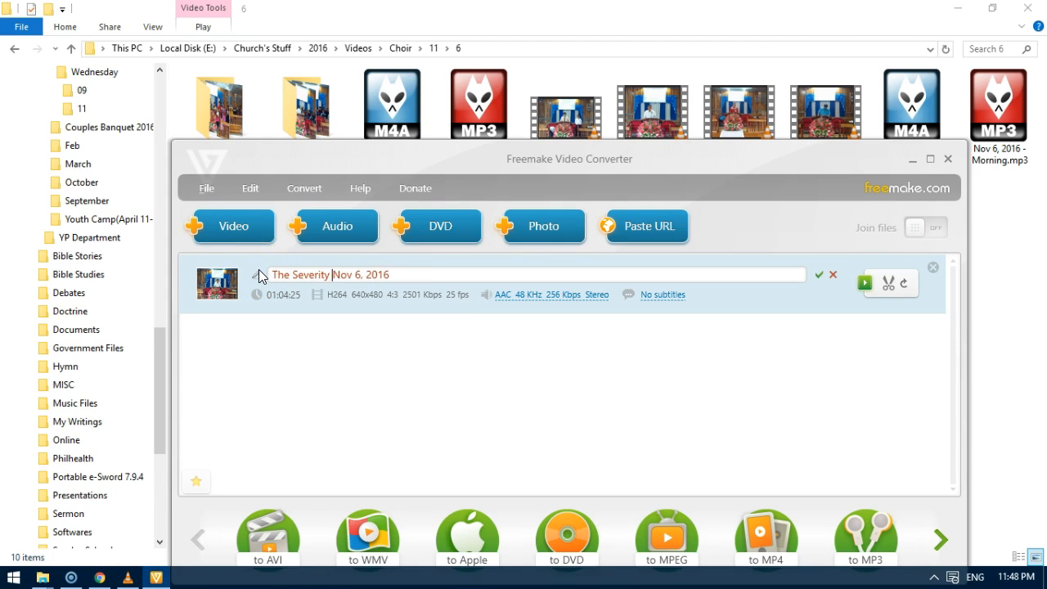
type(" -")
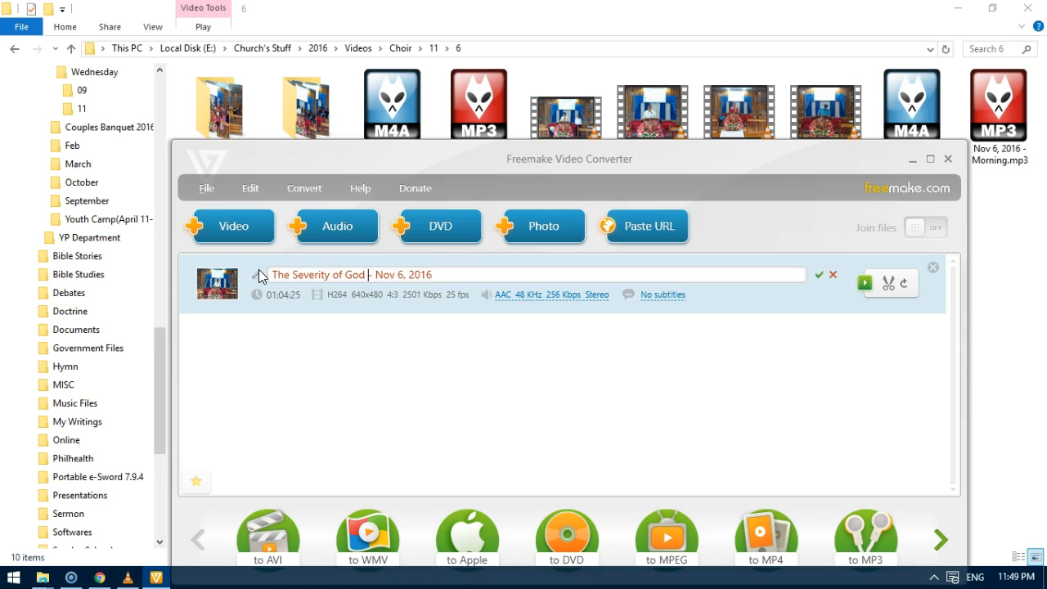
Insert "Morning Sermon by Pastor" with the pastor's full name and a dash before the date in the title.
key("Delete")
key("Delete")
type("Morning Sermon by Patso")
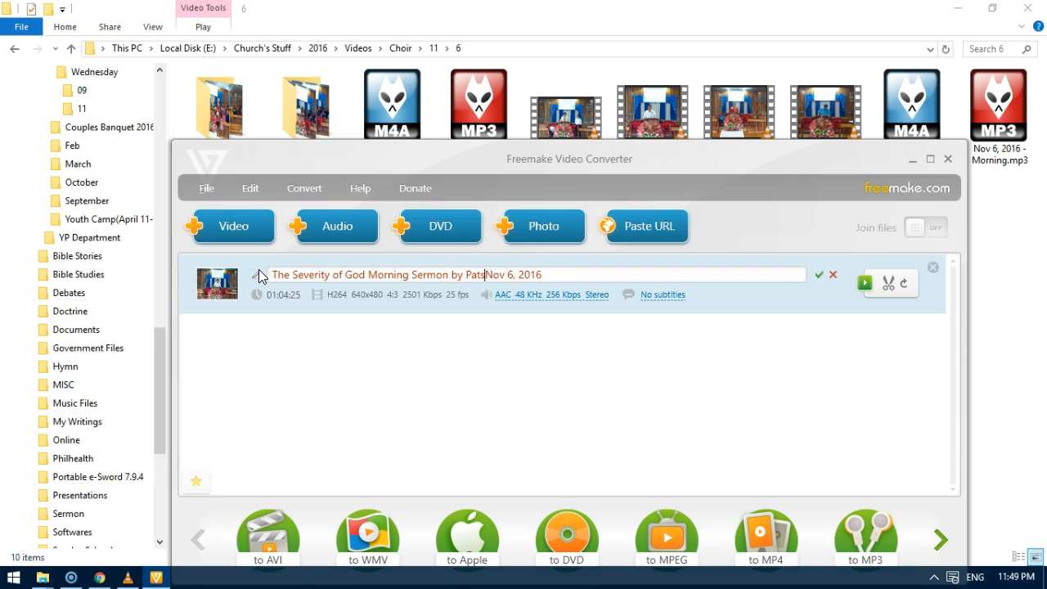
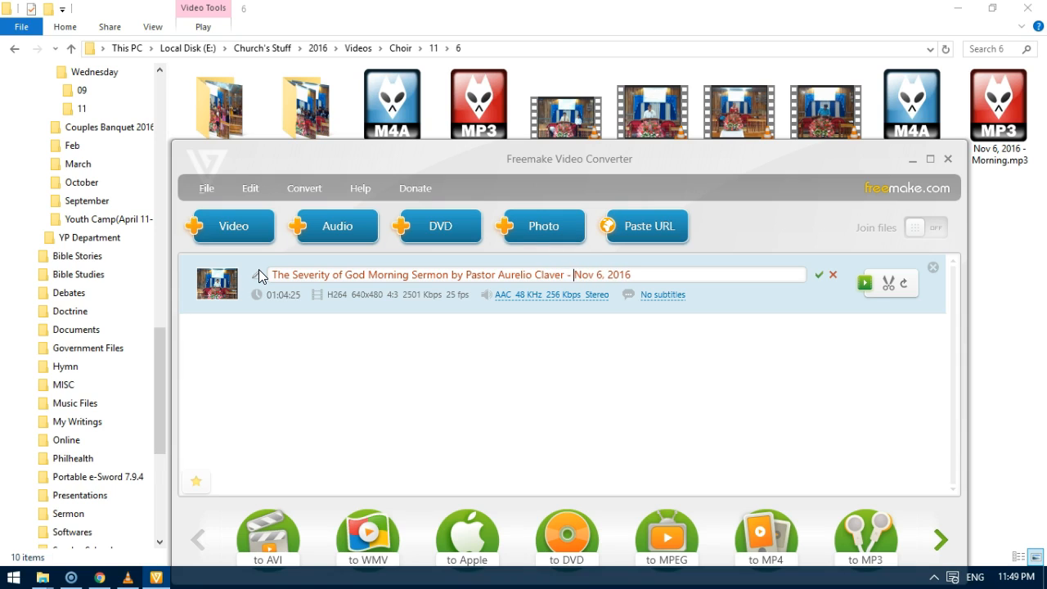
Replace everything after "The Severity of God" in the title with "- Nov 6, 2016(AM)".
key("Left")
key("Left")
key("Left")
key("Left")
key("Left")
key("Left")
key("Left")
key("Left")
key("Left")
key("Left")
key("Left")
key("Left")
key("Left")
key("Left")
key("Left")
key("Left")
key("Left")
key("Left")
key("shift+End")
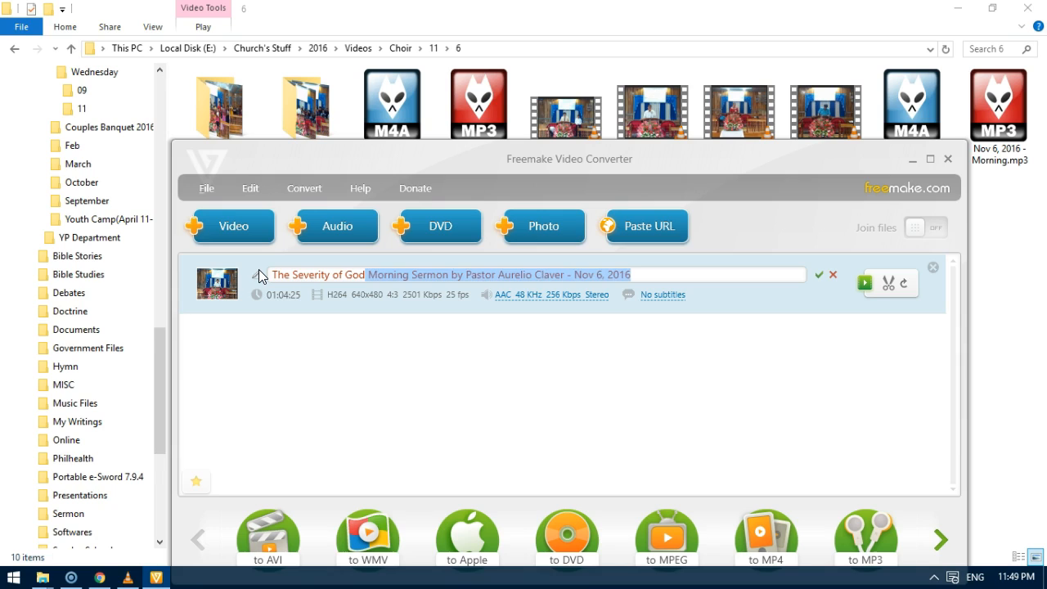
key("Delete")
type("- Nov 6, 2016(AM")
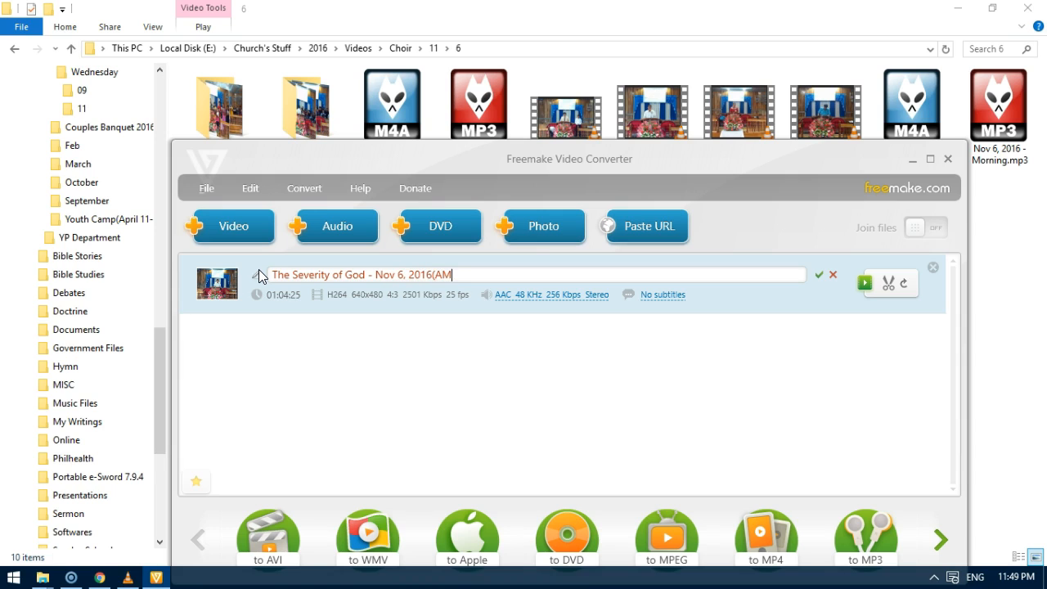
Add the prefix "Sermon-" to the start of the video's title and apply the new name.
key("Home")
type("Sermon:")
left_click(366, 350)
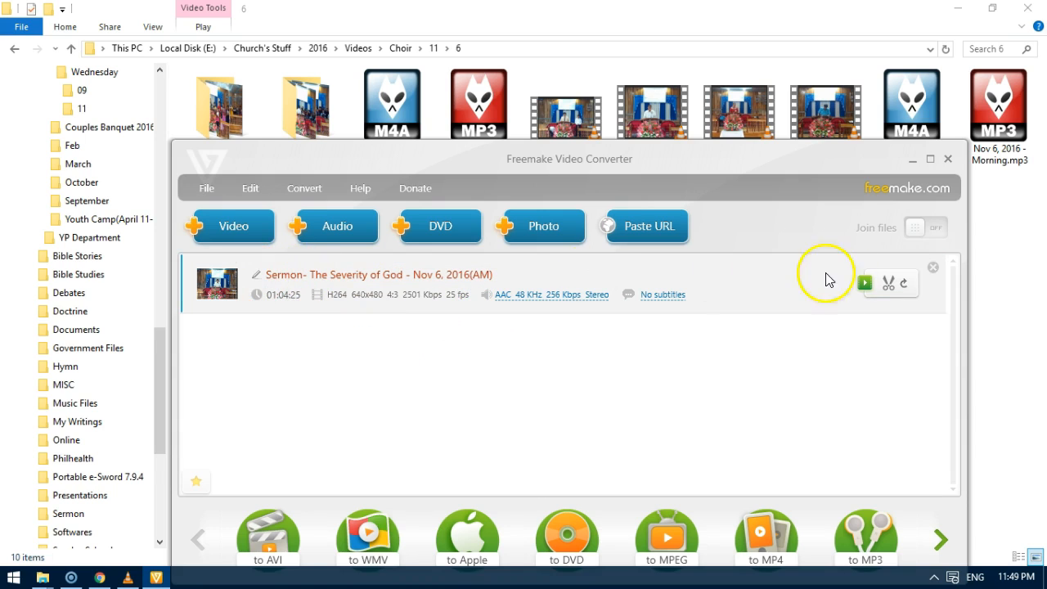
Open the MP4 output parameters for the sermon video and choose the HD 1080p preset.
left_click(891, 283)
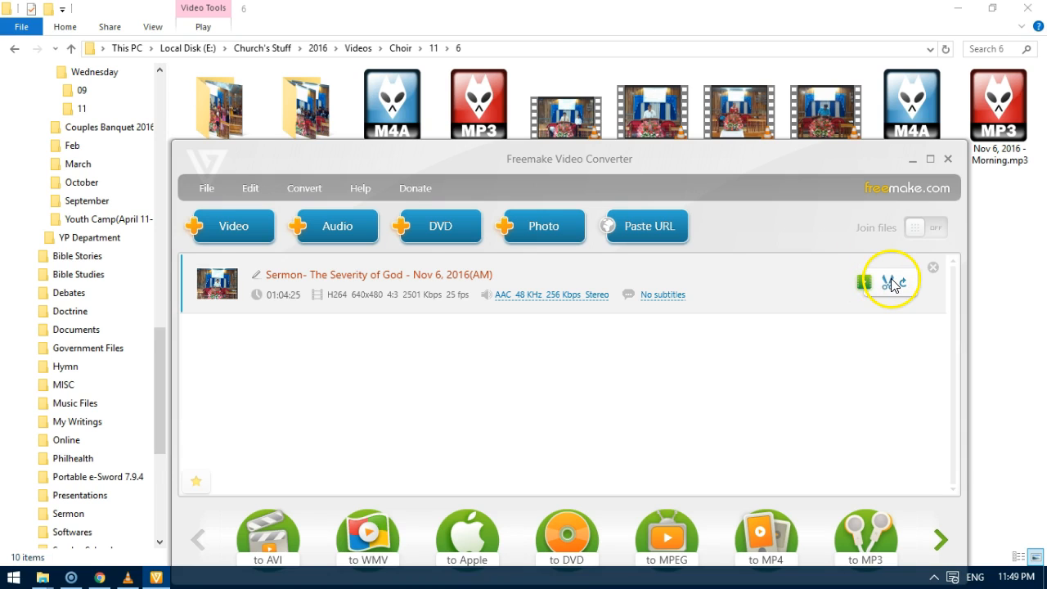
left_click_drag(665, 162, 662, 96)
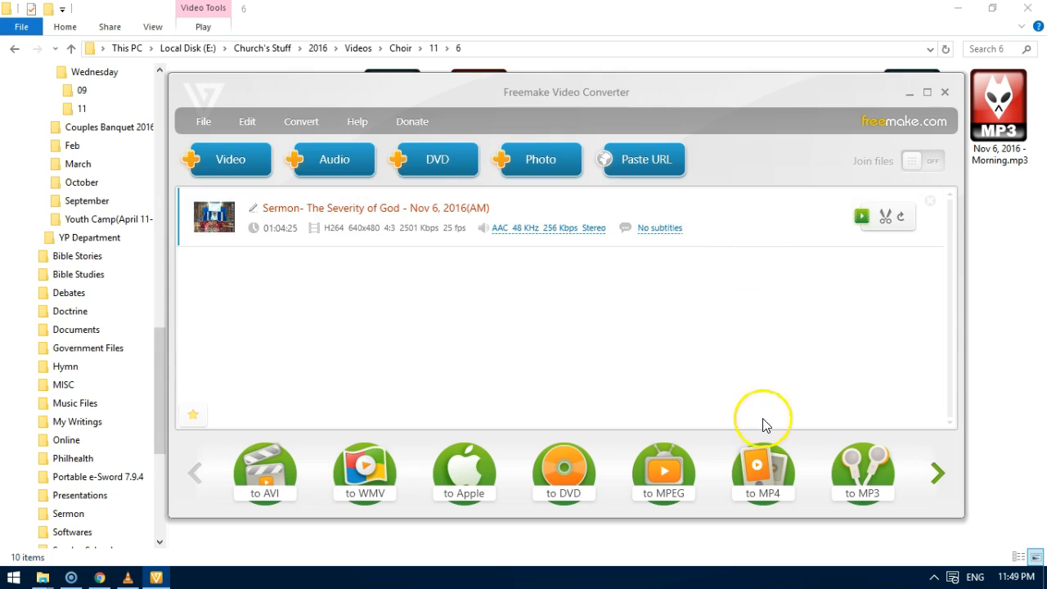
left_click(764, 472)
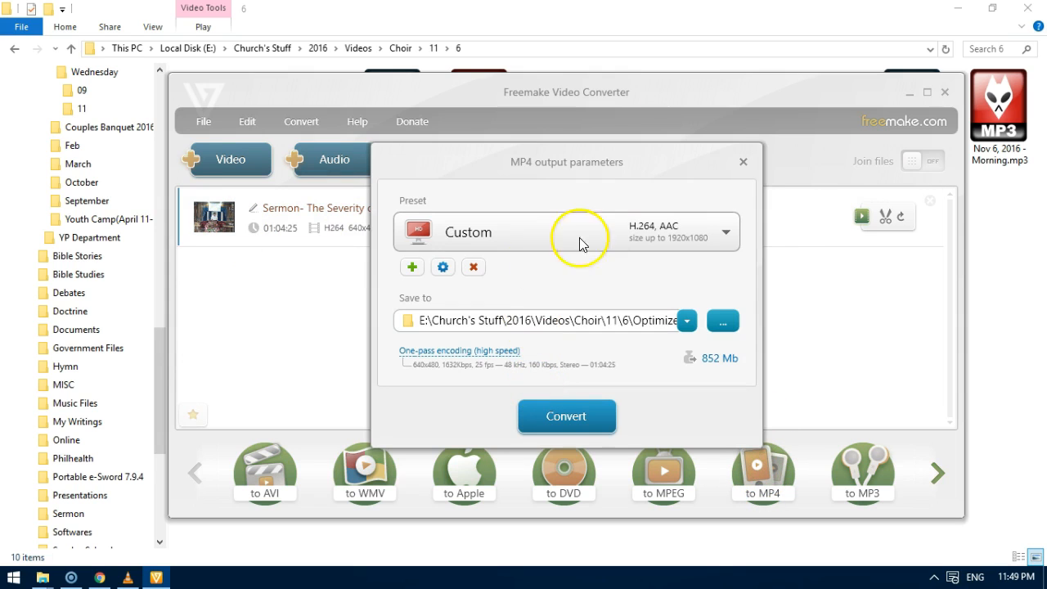
left_click(686, 320)
left_click(686, 321)
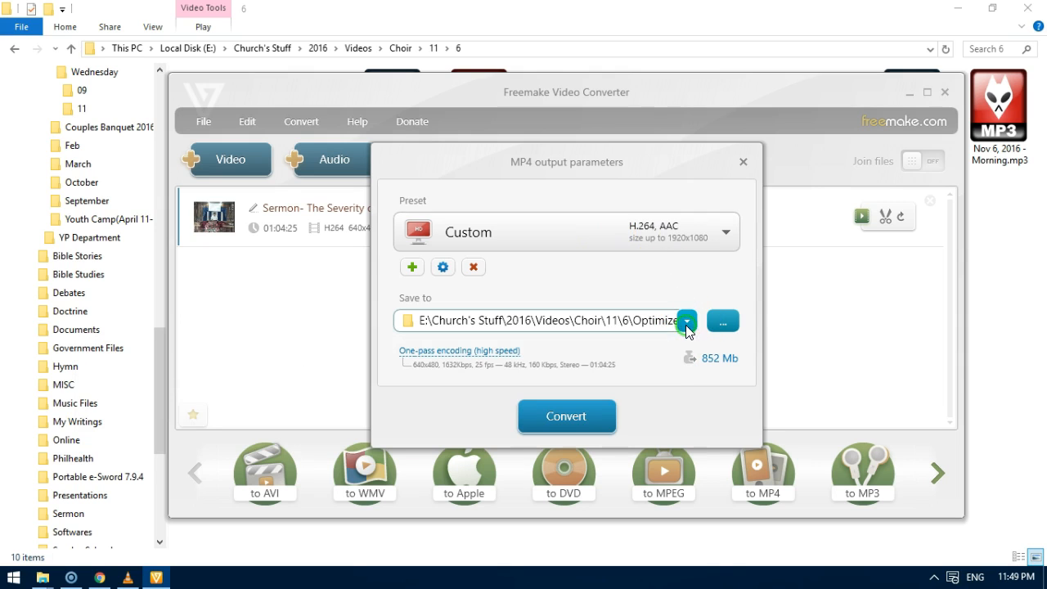
left_click(656, 245)
left_click(656, 244)
left_click(673, 232)
scroll(613, 266, "up", 4)
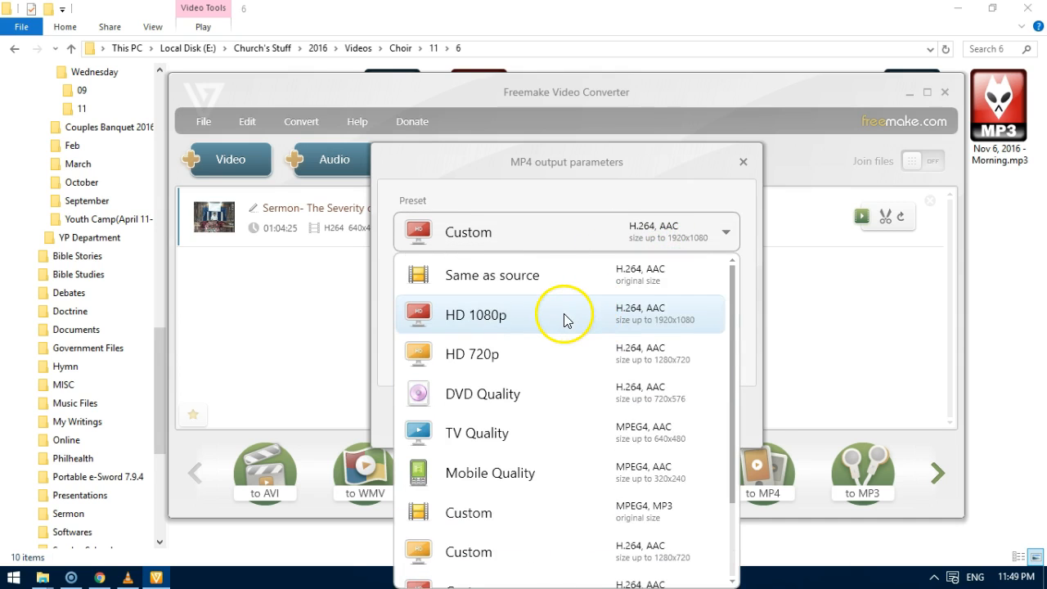
left_click(564, 317)
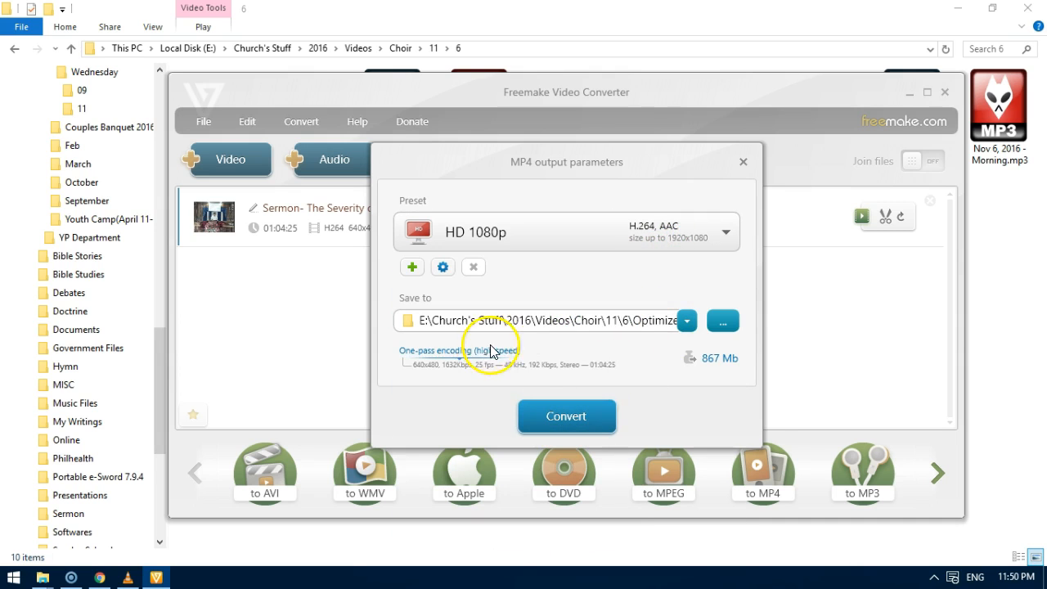
Customize the HD 1080p preset with a custom video bitrate of 4500 Kbps.
left_click(655, 242)
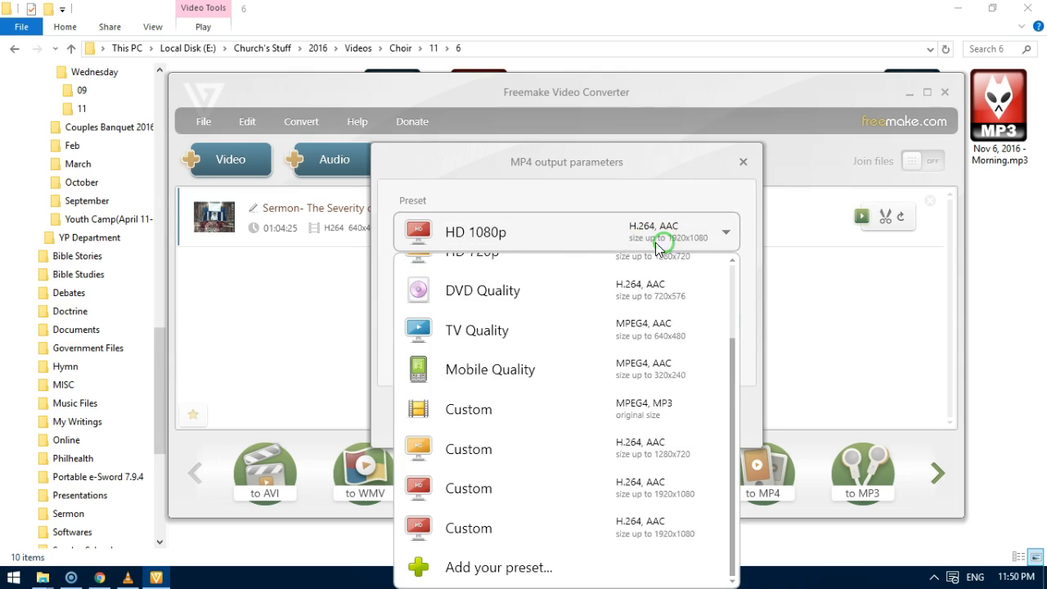
left_click(572, 240)
left_click(442, 269)
left_click(508, 272)
left_click(603, 319)
left_click(597, 356)
double_click(710, 315)
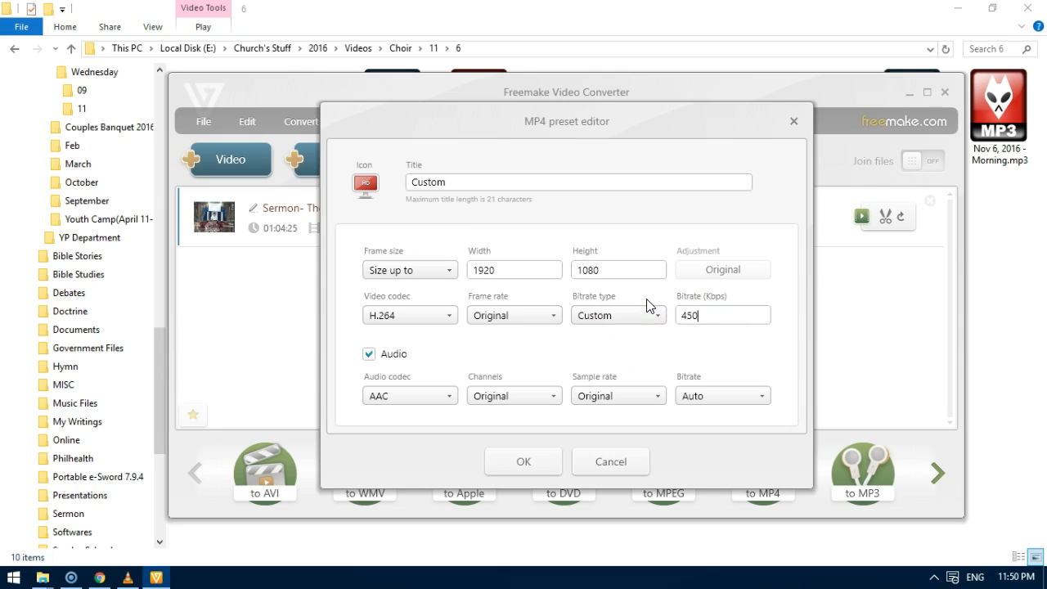
type("4500")
left_click(523, 461)
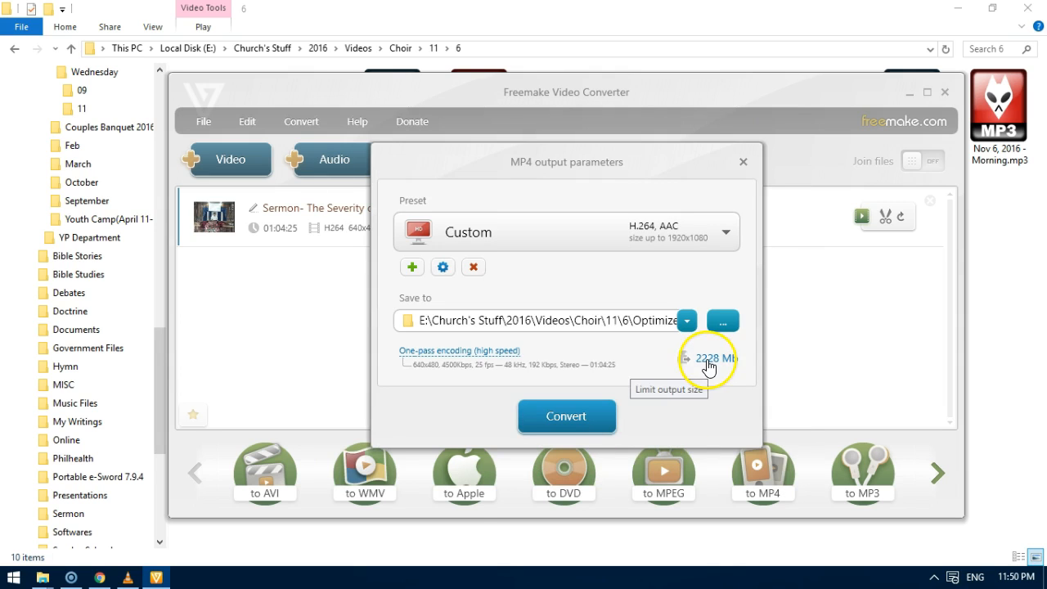
Change the custom MP4 preset's frame size to 640 x 480 and apply it.
left_click(441, 267)
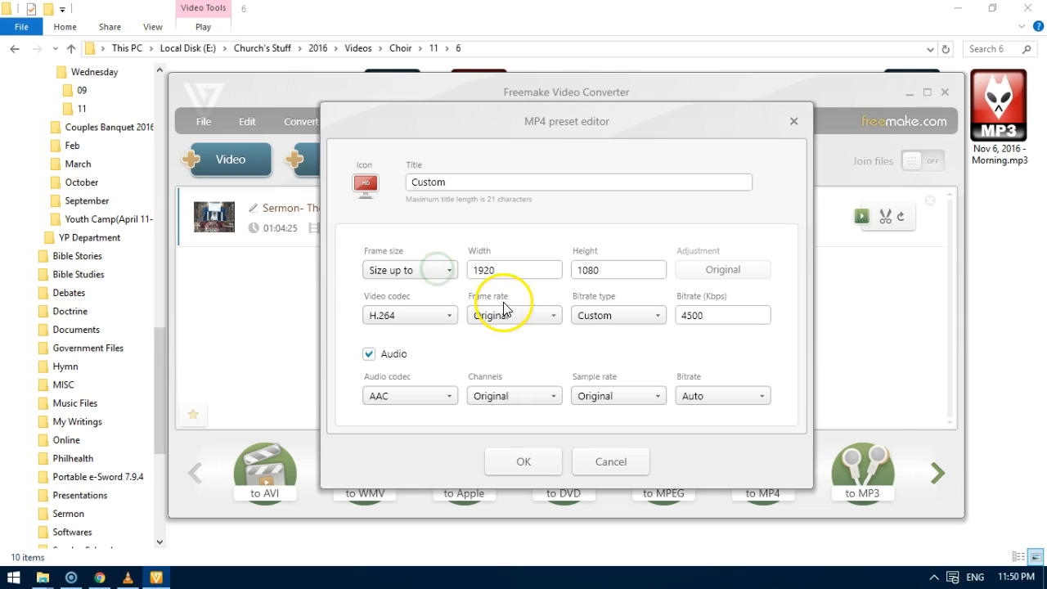
double_click(496, 270)
left_click(443, 269)
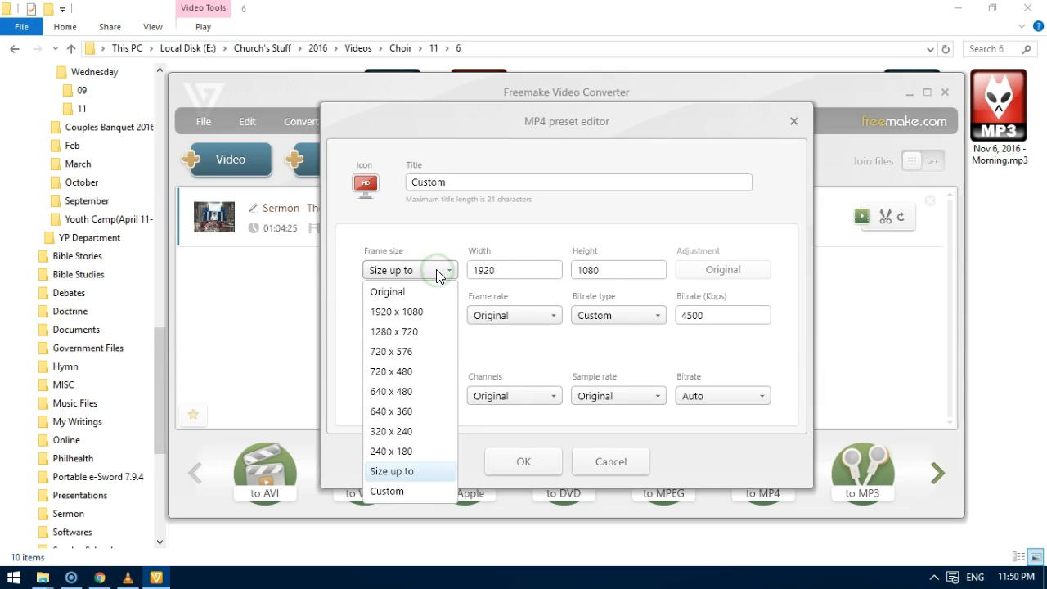
left_click(412, 333)
left_click(423, 271)
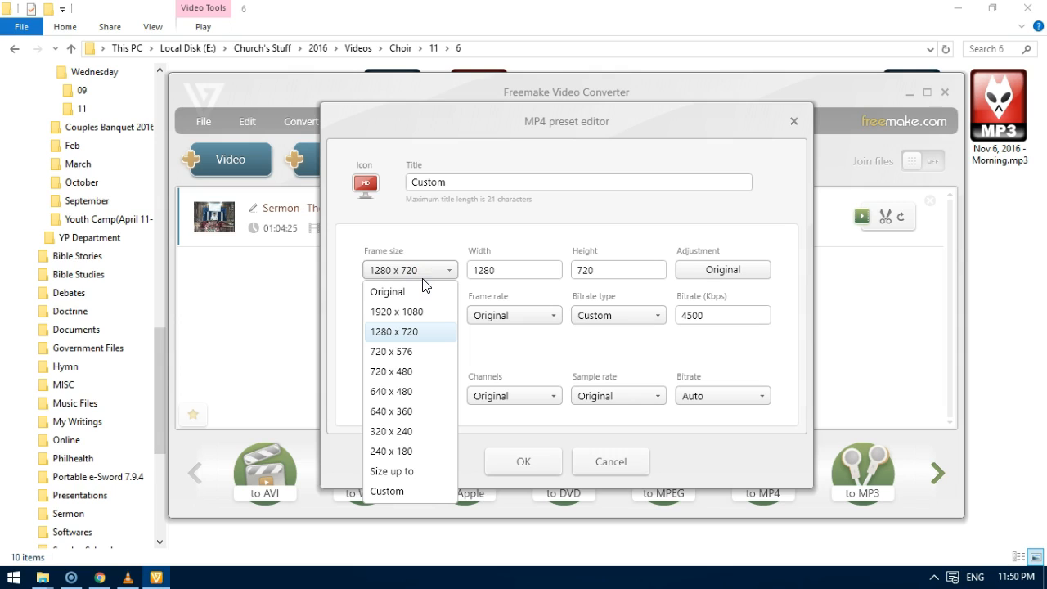
left_click(426, 392)
left_click(534, 459)
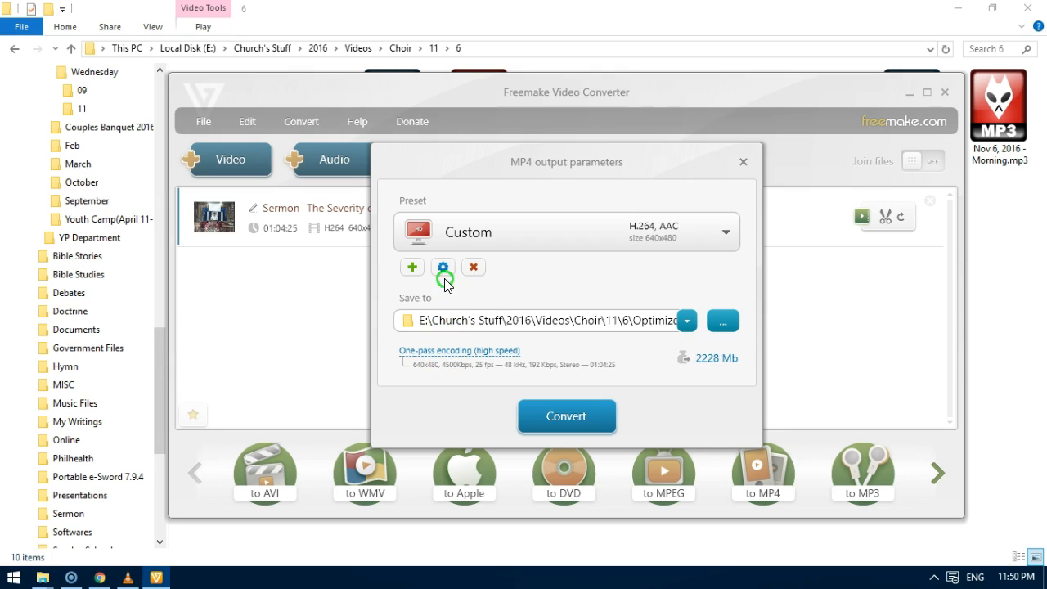
Lower the custom preset's video bitrate to 800 Kbps, keeping the bitrate type Custom, and apply it.
left_click(647, 316)
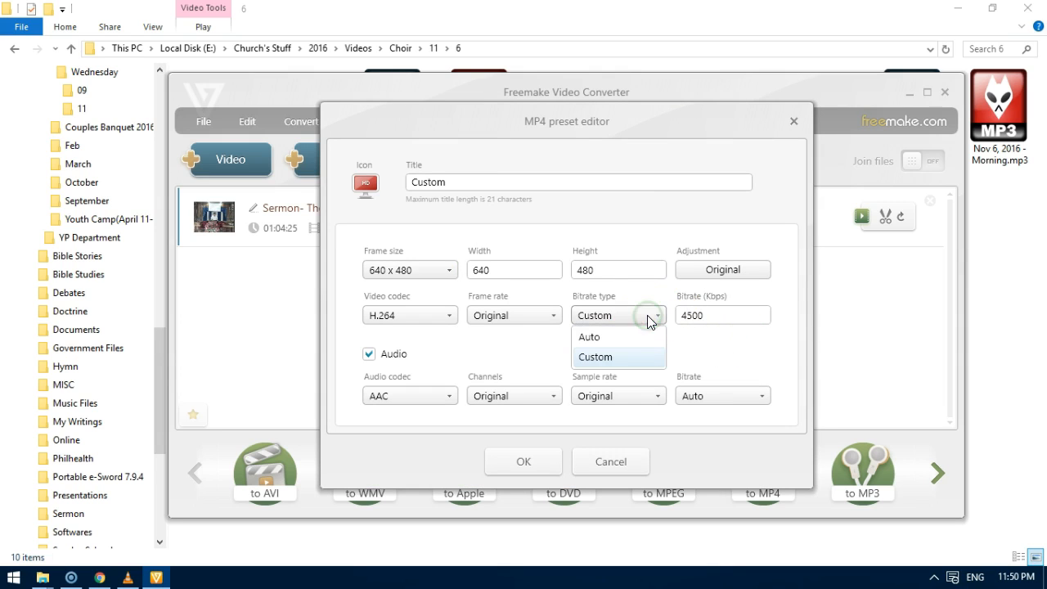
left_click(726, 322)
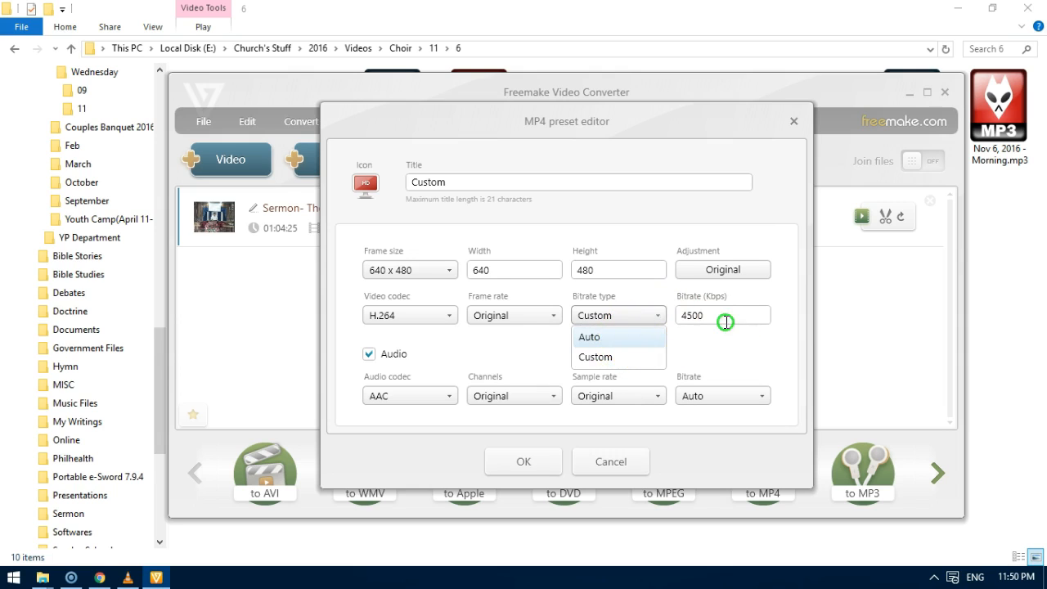
left_click(641, 319)
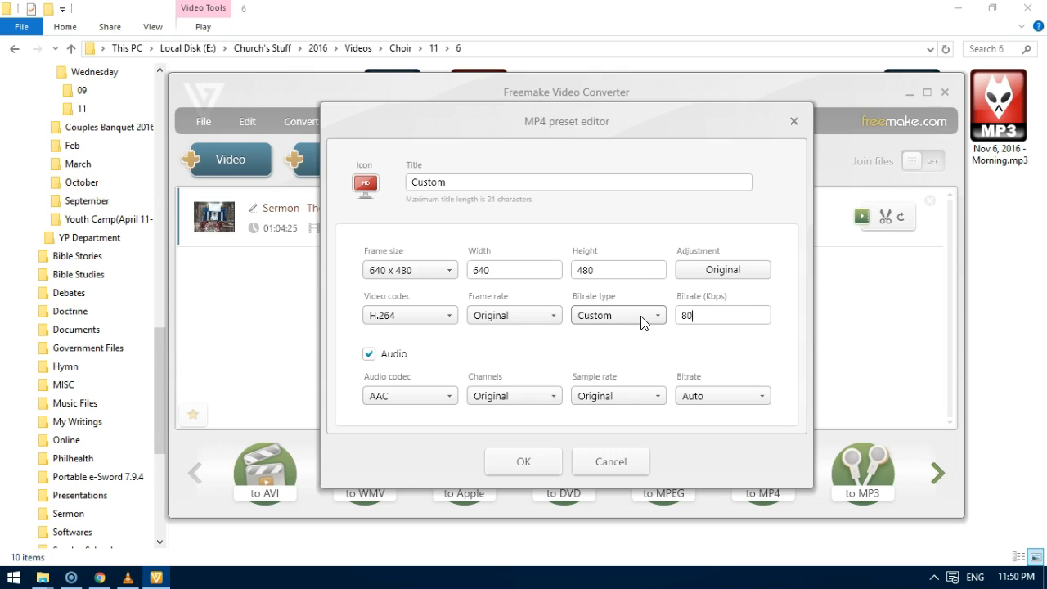
left_click(526, 464)
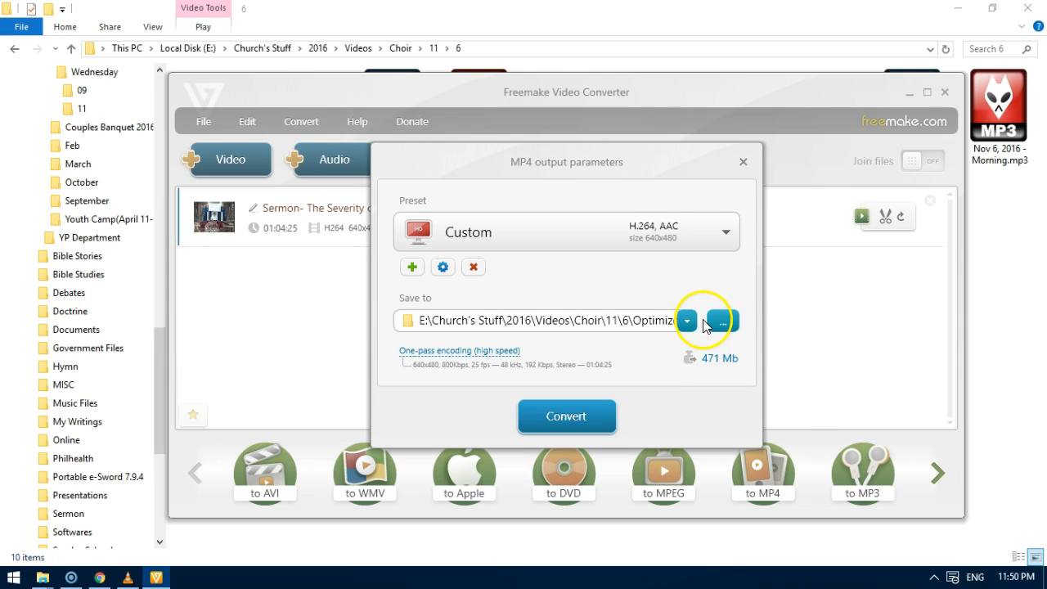
Set the custom preset's frame size to 1280 x 720 and apply it.
left_click(442, 267)
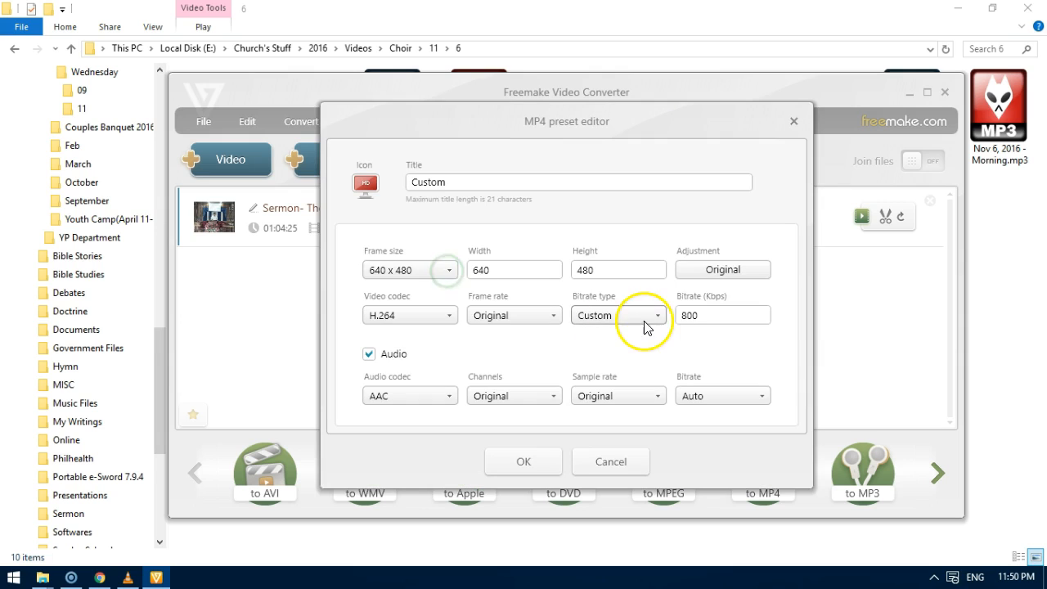
left_click_drag(519, 271, 415, 274)
left_click(415, 272)
left_click(417, 332)
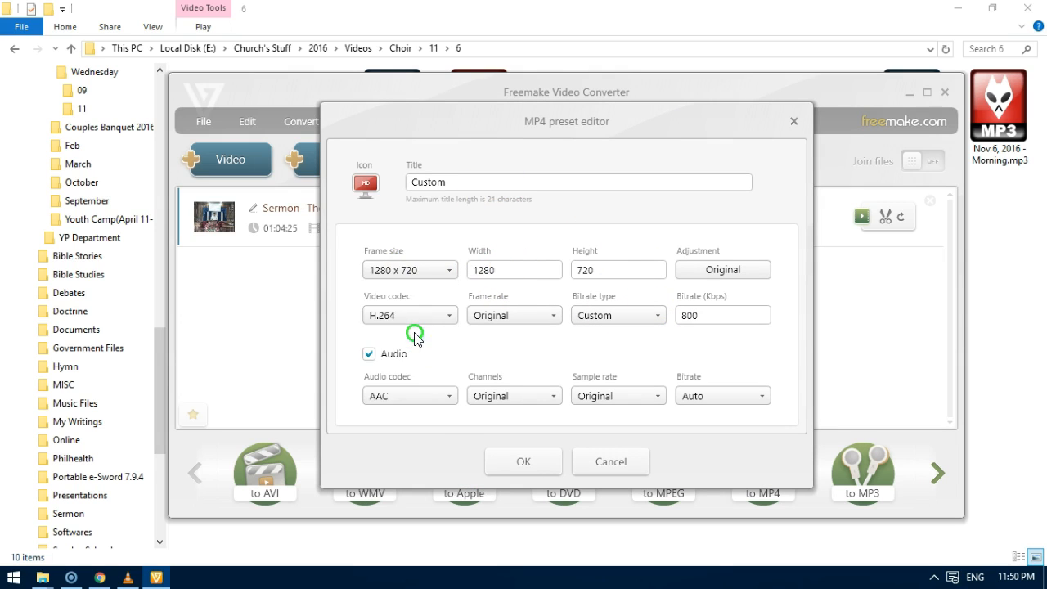
left_click(527, 466)
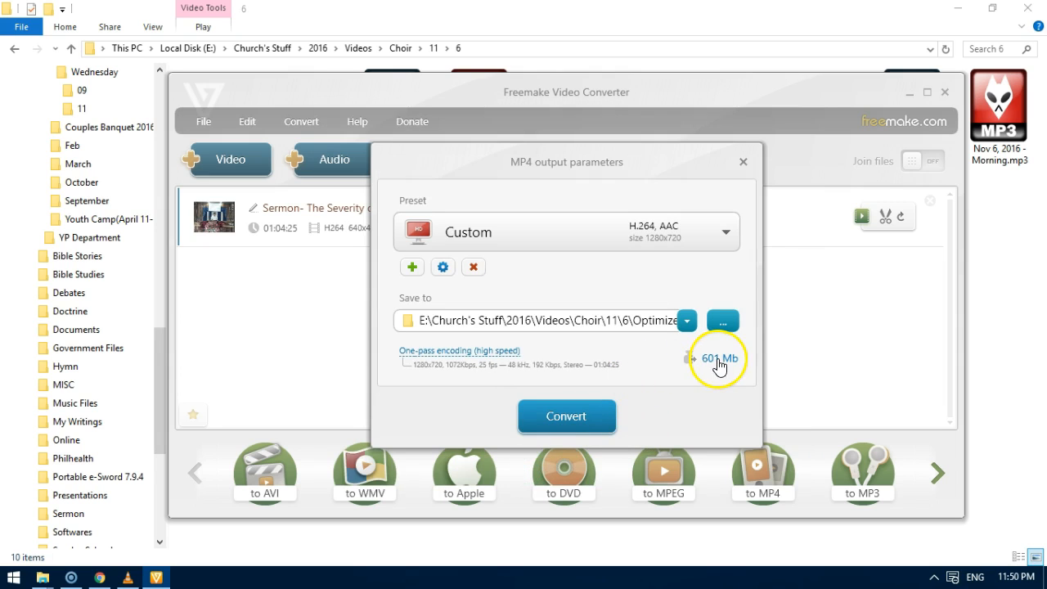
Move the MP4 output parameters dialog slightly higher and start converting the sermon video.
left_click_drag(589, 163, 583, 137)
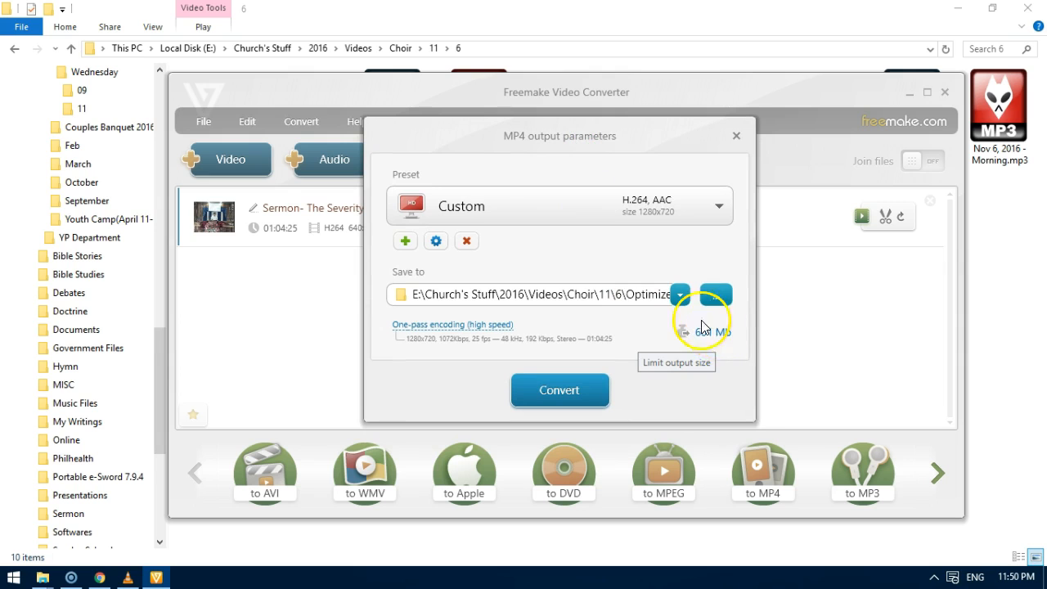
left_click_drag(441, 132, 493, 107)
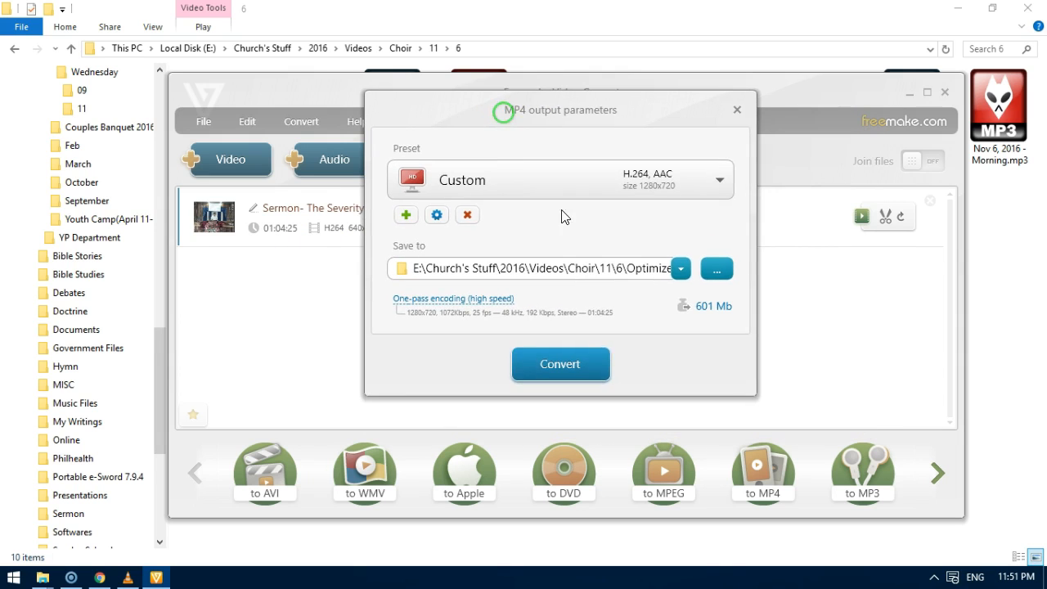
left_click(544, 364)
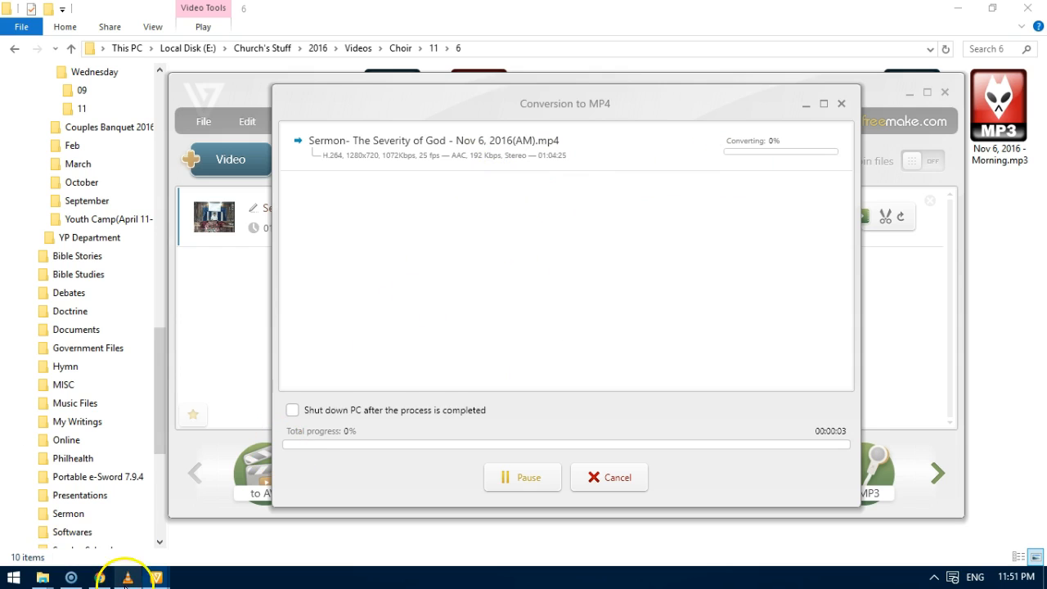
Check the Screencast-O-Matic recordings window and return to the Freemake conversion progress.
left_click(71, 577)
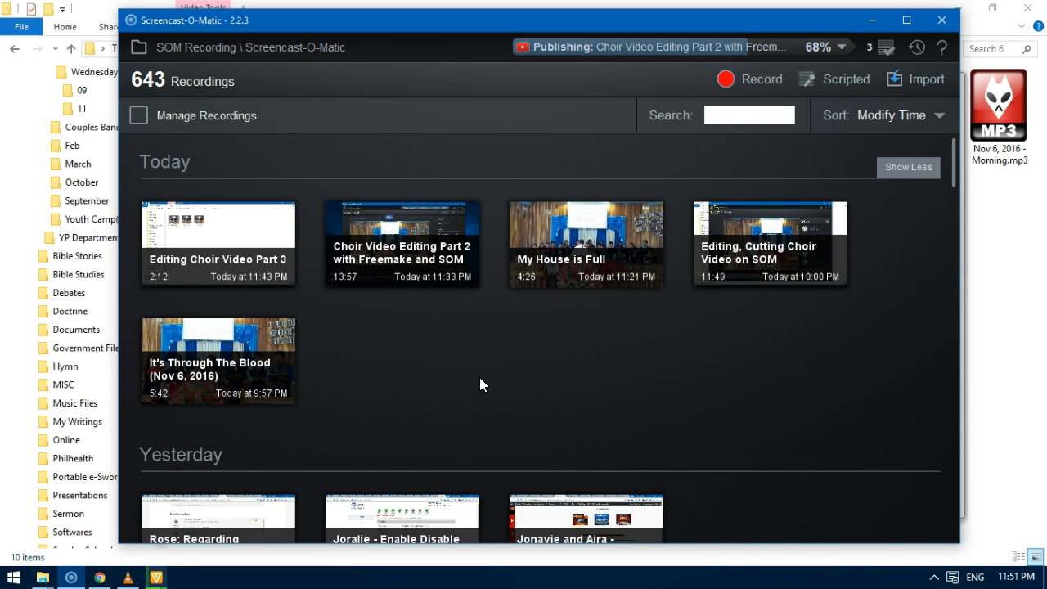
left_click(156, 577)
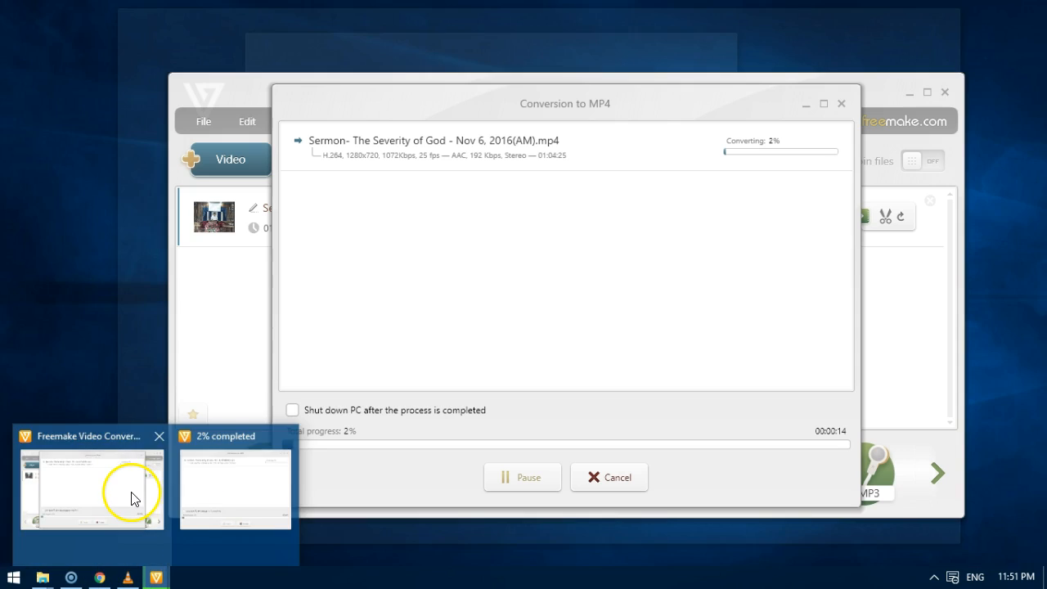
left_click(134, 495)
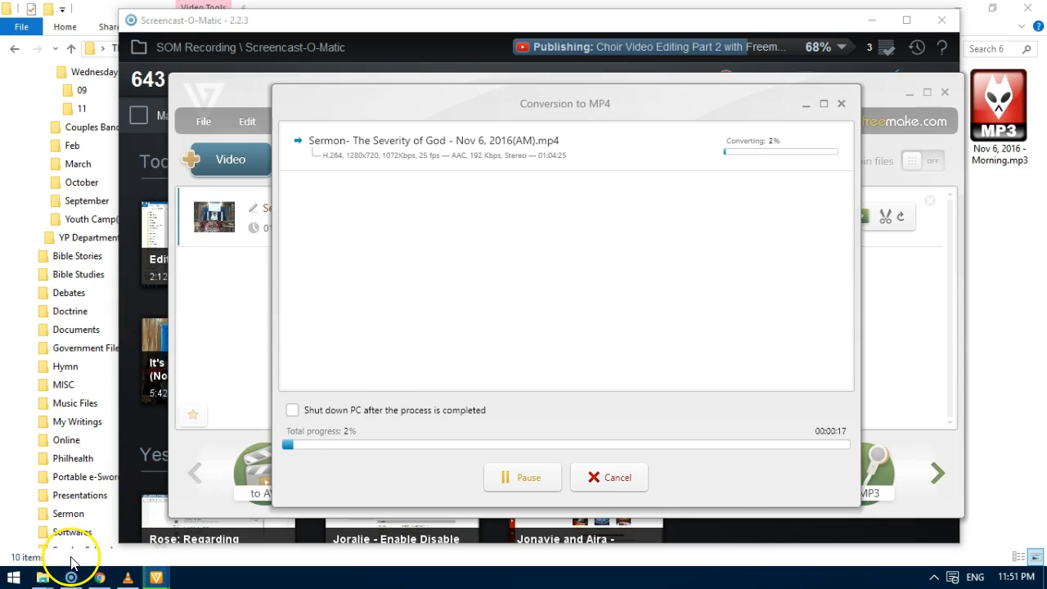
Switch to File Explorer and compare Nov 6, 2016 - Morning.mp3 with the videos 20161106_101503.mp4 and 20161106_104228.mp4, leaving the MP3 selected.
mouse_move(45, 581)
left_click(135, 518)
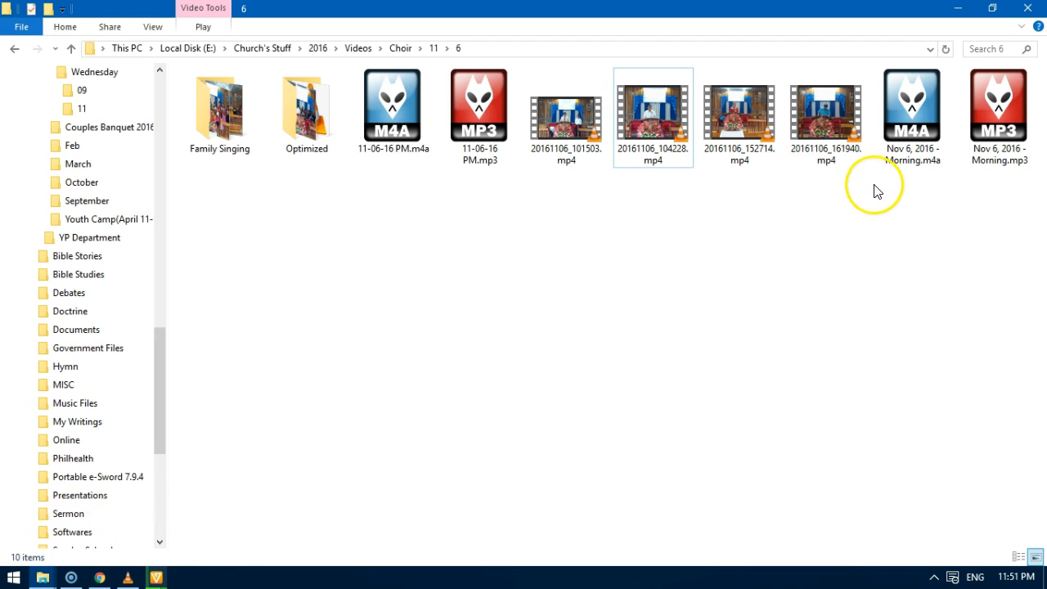
left_click(1000, 127)
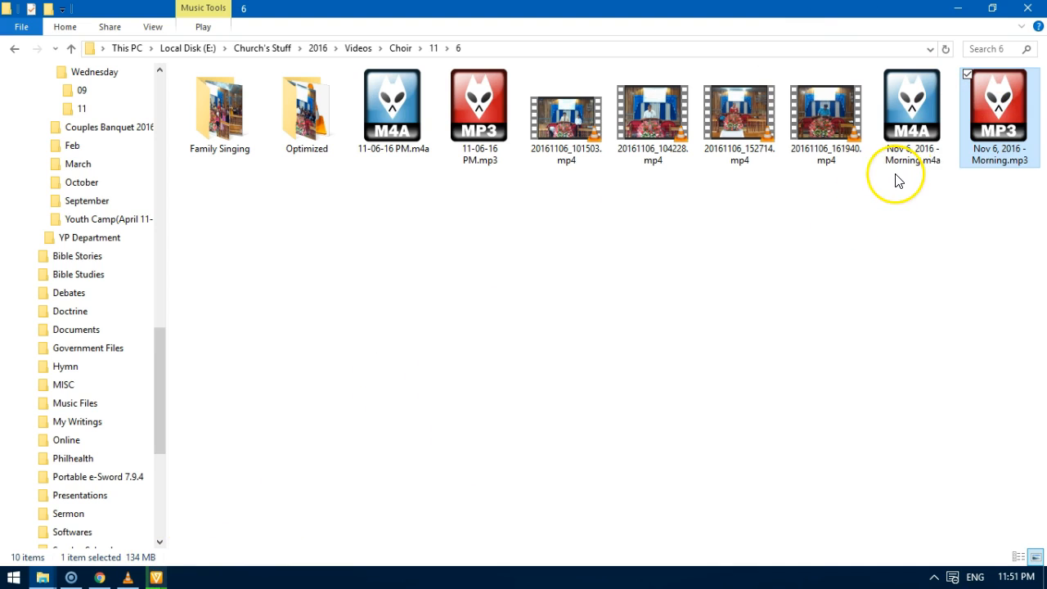
left_click(584, 135)
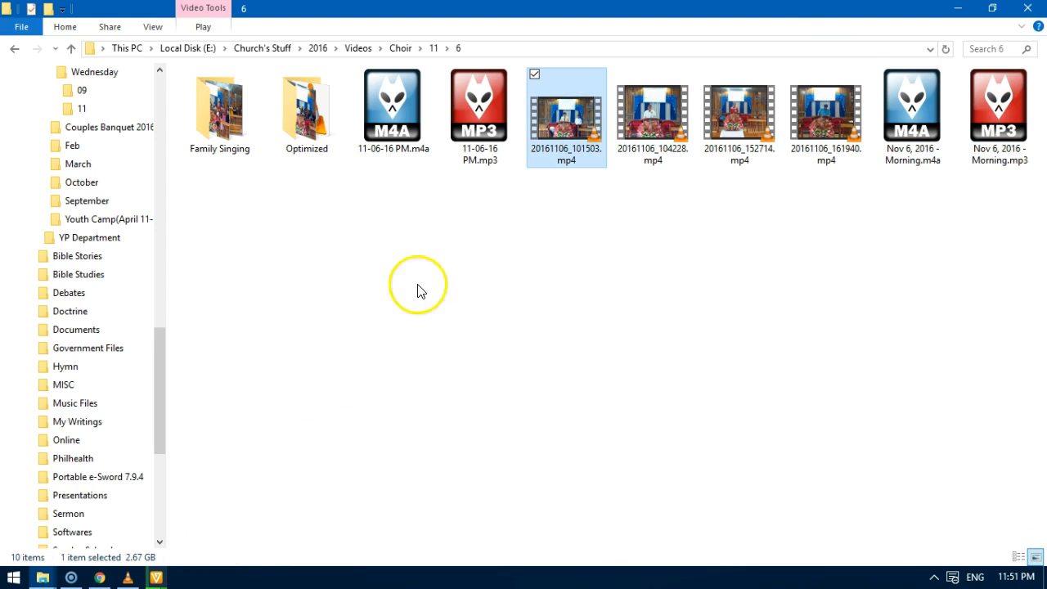
left_click(640, 133)
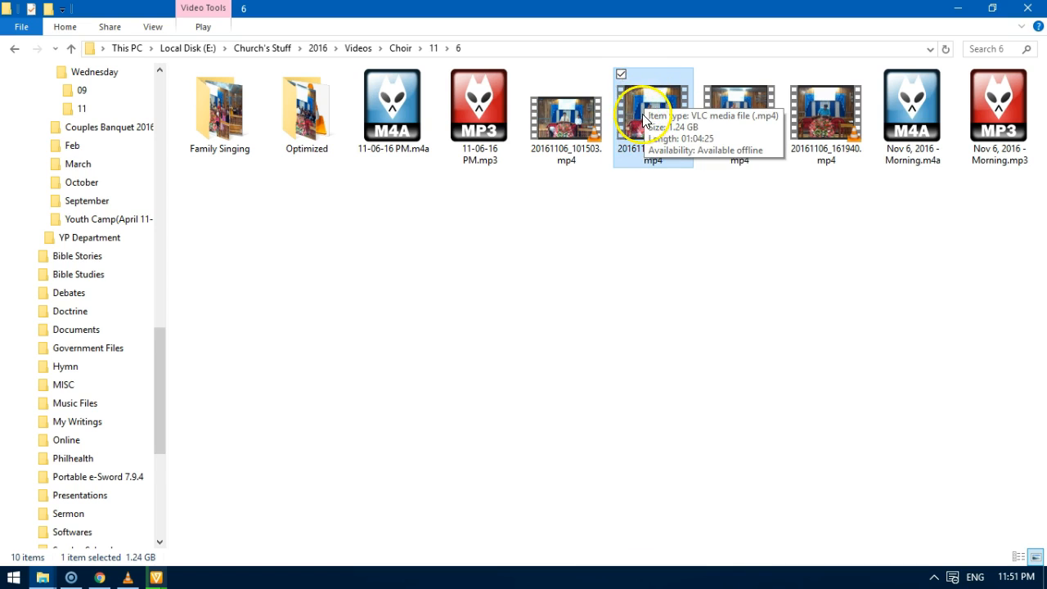
left_click(987, 98)
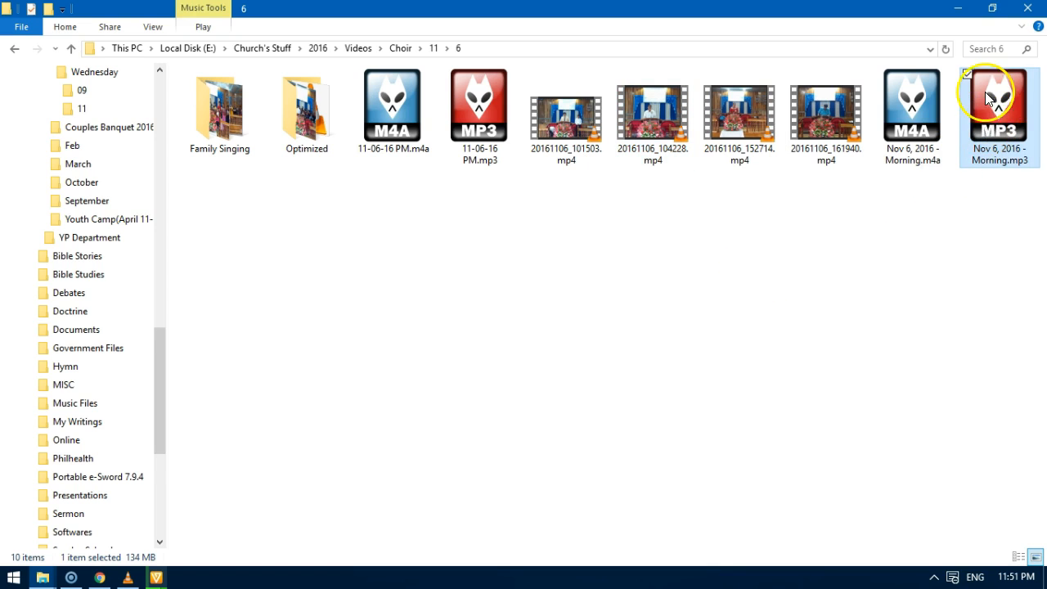